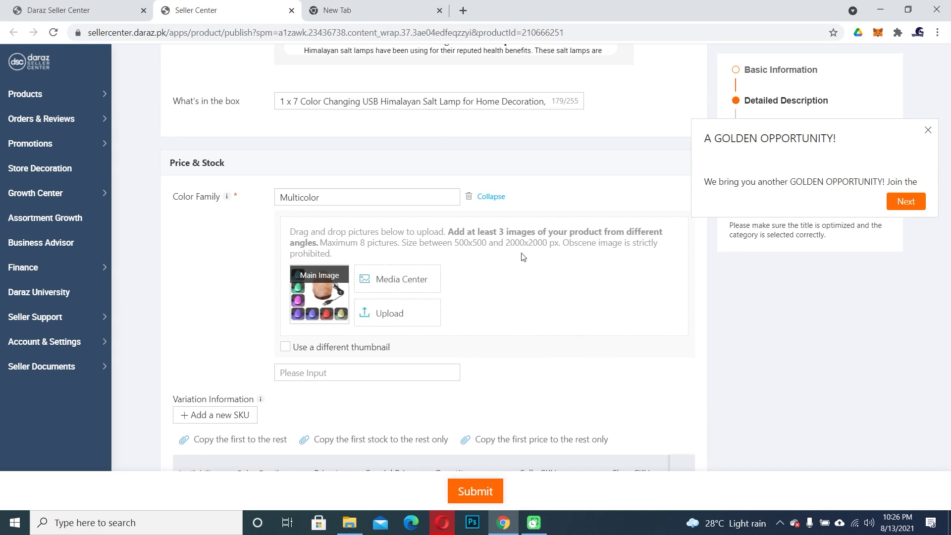
{"action": "scroll", "coordinate": [523, 263], "scroll_direction": "up", "scroll_amount": 10}
{"action": "scroll", "coordinate": [519, 245], "scroll_direction": "down", "scroll_amount": 10}
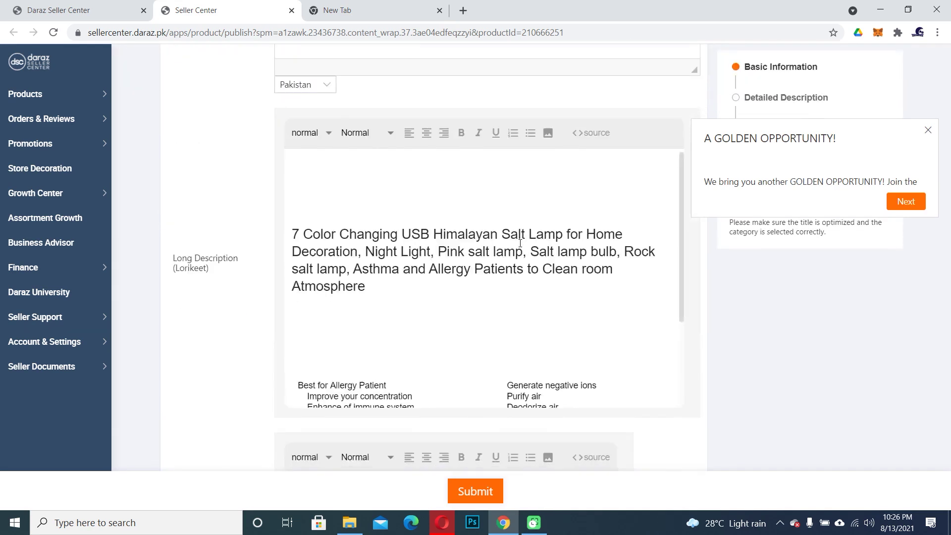
{"action": "scroll", "coordinate": [520, 244], "scroll_direction": "down", "scroll_amount": 2}
{"action": "scroll", "coordinate": [520, 243], "scroll_direction": "up", "scroll_amount": 2}
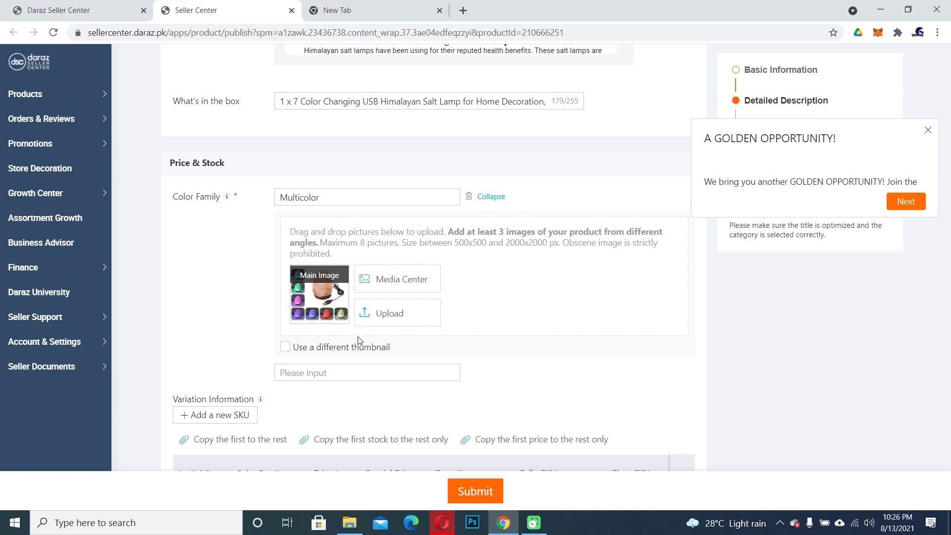
- Copy the text "7 Color Changing USB Himalayan Salt Lamp" from the What's in the box field
{"action": "mouse_move", "coordinate": [317, 296]}
{"action": "scroll", "coordinate": [459, 281], "scroll_direction": "up", "scroll_amount": 1}
{"action": "left_click_drag", "start_coordinate": [296, 164], "coordinate": [464, 164]}
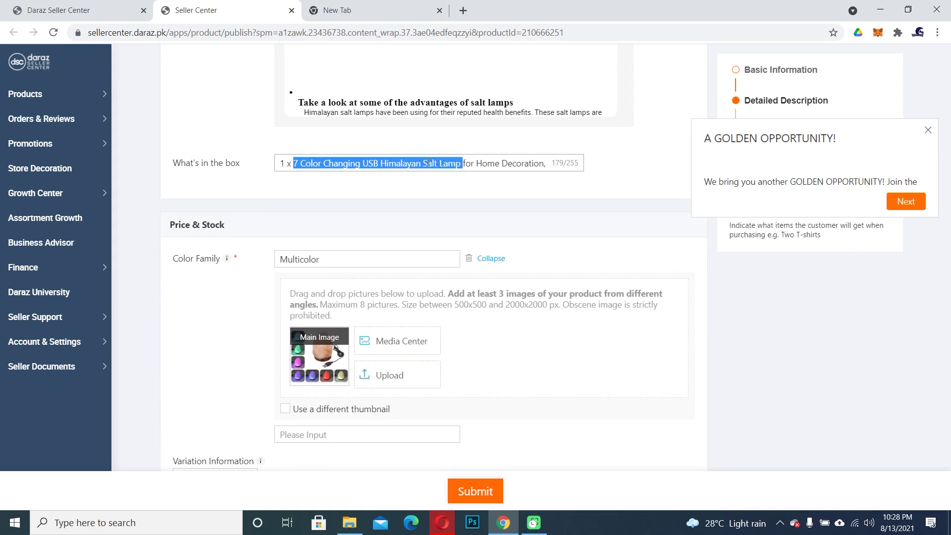
{"action": "right_click", "coordinate": [429, 163]}
{"action": "left_click", "coordinate": [460, 208]}
- Search Google Images for "7 Color Changing USB Himalayan Salt Lamp" using the copied text
{"action": "left_click", "coordinate": [390, 11]}
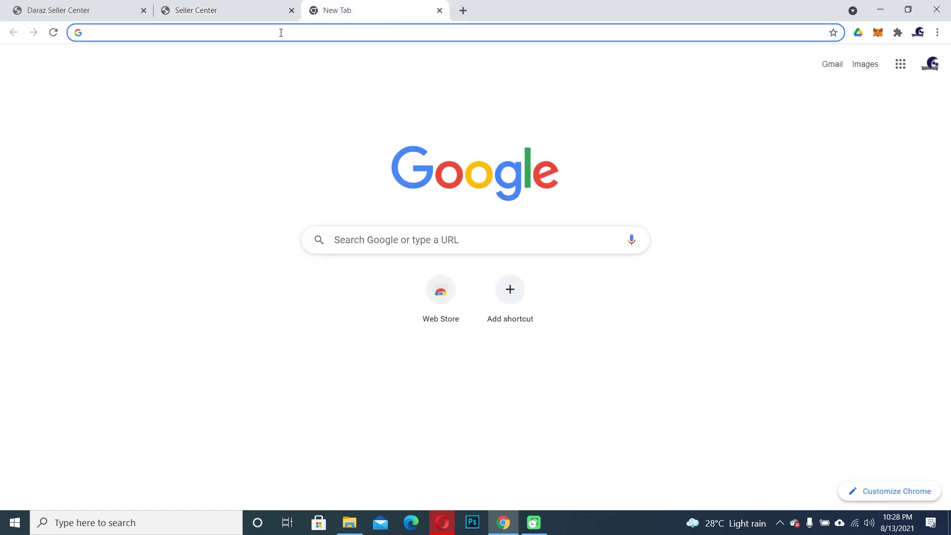
{"action": "key", "text": "ctrl+v"}
{"action": "key", "text": "Return"}
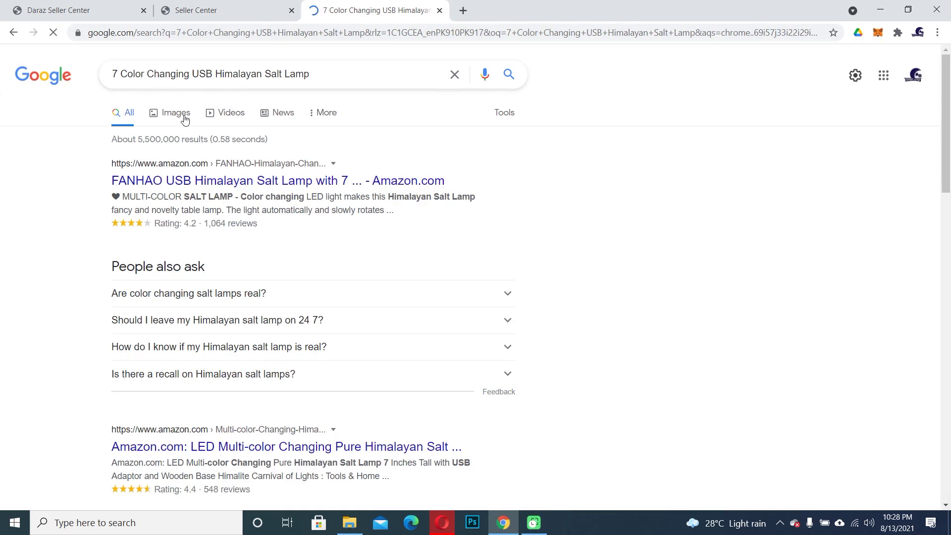
{"action": "left_click", "coordinate": [181, 114]}
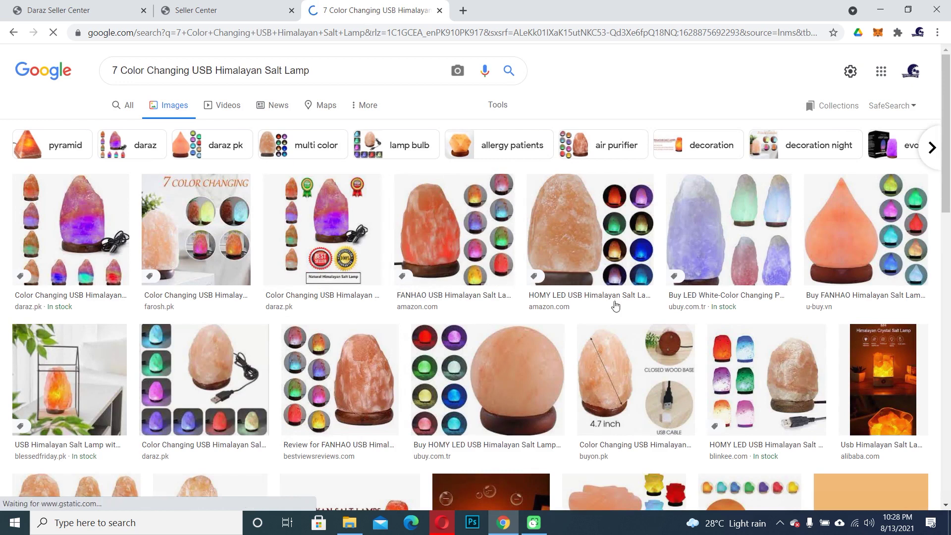
- Save the Amazon FANHAO USB Himalayan salt lamp image as a JPEG on Local Disk (D:)
{"action": "left_click", "coordinate": [455, 220]}
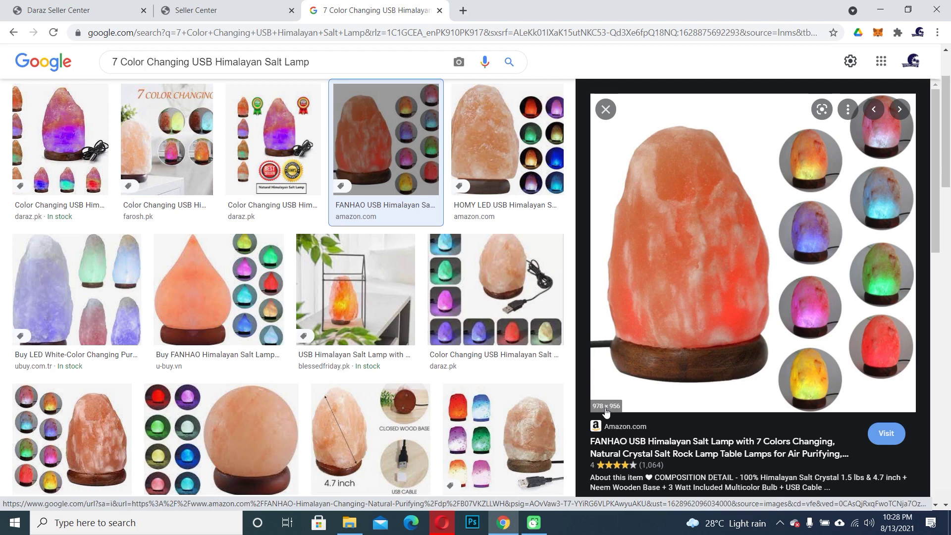
{"action": "right_click", "coordinate": [688, 230]}
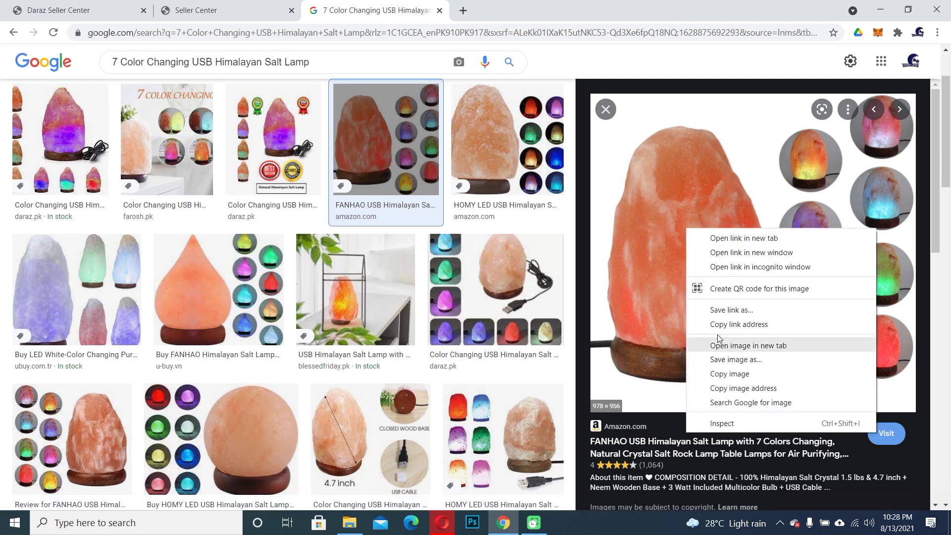
{"action": "left_click", "coordinate": [729, 360]}
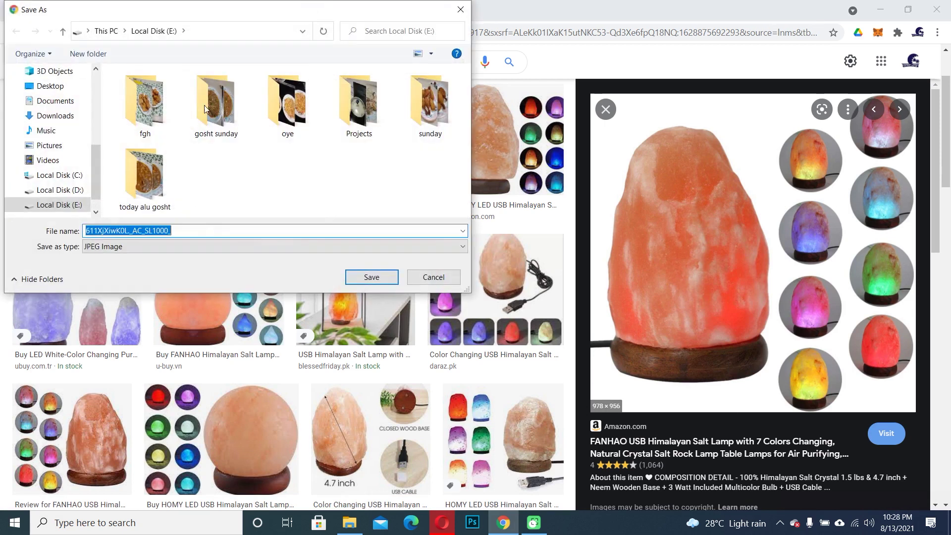
{"action": "left_click", "coordinate": [372, 276]}
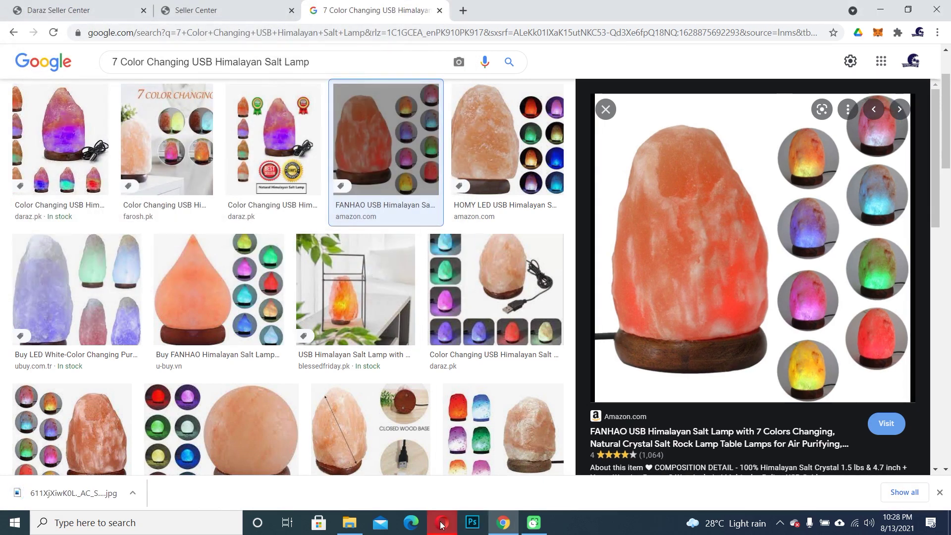
- In Seller Center, upload the saved 611XjXiwK0L._AC_SL1000_ image to the Multicolor product images and delete it again
{"action": "left_click", "coordinate": [236, 15]}
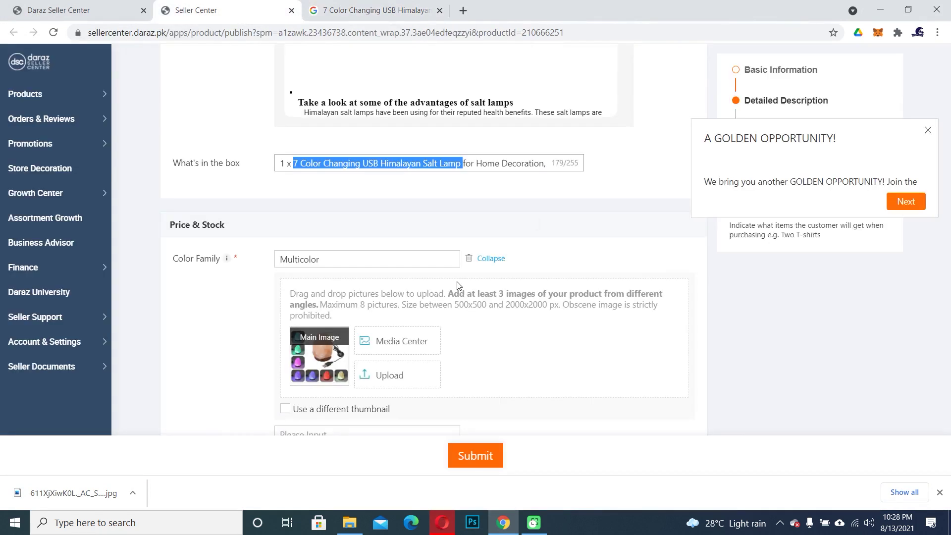
{"action": "left_click", "coordinate": [390, 375]}
{"action": "left_click", "coordinate": [279, 187]}
{"action": "left_click", "coordinate": [372, 277]}
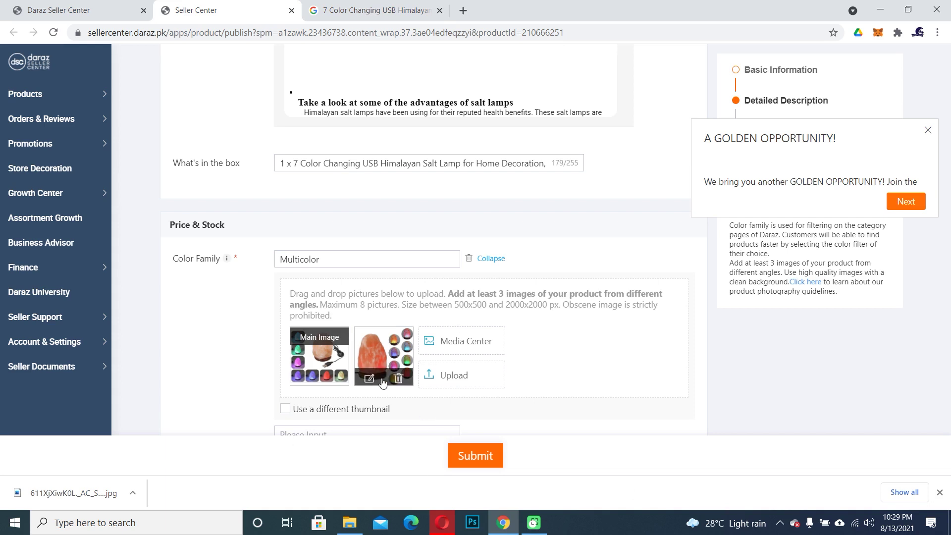
{"action": "left_click", "coordinate": [399, 379]}
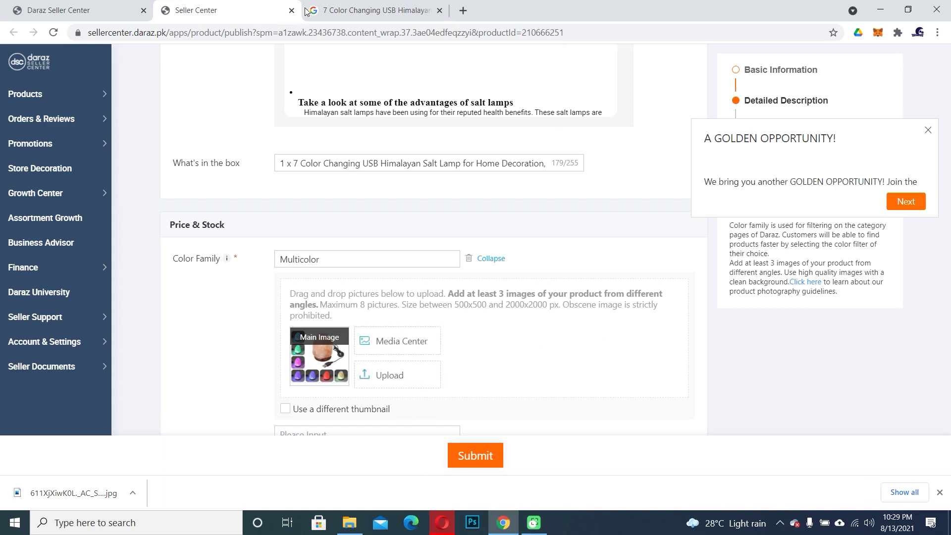
- Return to the Google Images results and preview several salt lamp pictures, comparing their pixel dimensions
{"action": "left_click", "coordinate": [376, 10]}
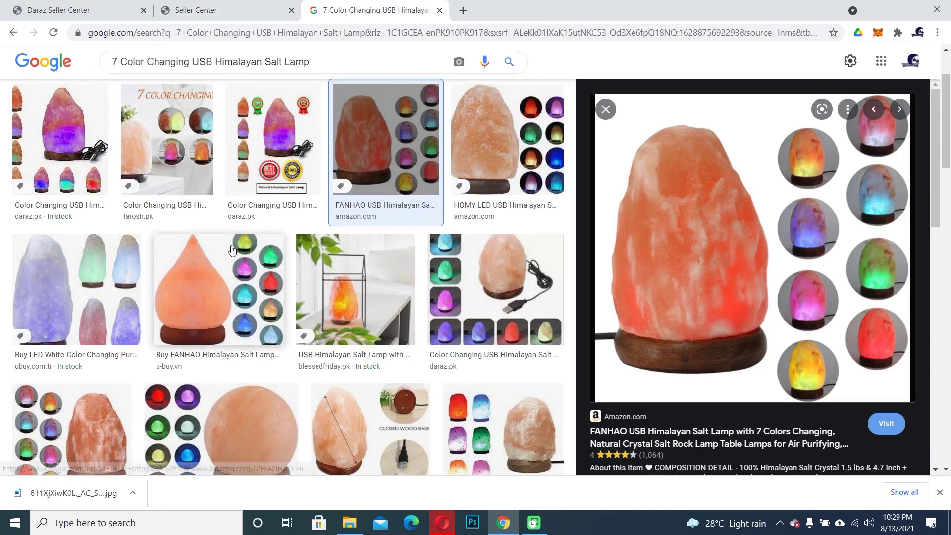
{"action": "left_click", "coordinate": [194, 256]}
{"action": "left_click", "coordinate": [77, 288]}
{"action": "scroll", "coordinate": [496, 253], "scroll_direction": "down", "scroll_amount": 1}
{"action": "scroll", "coordinate": [496, 254], "scroll_direction": "down", "scroll_amount": 3}
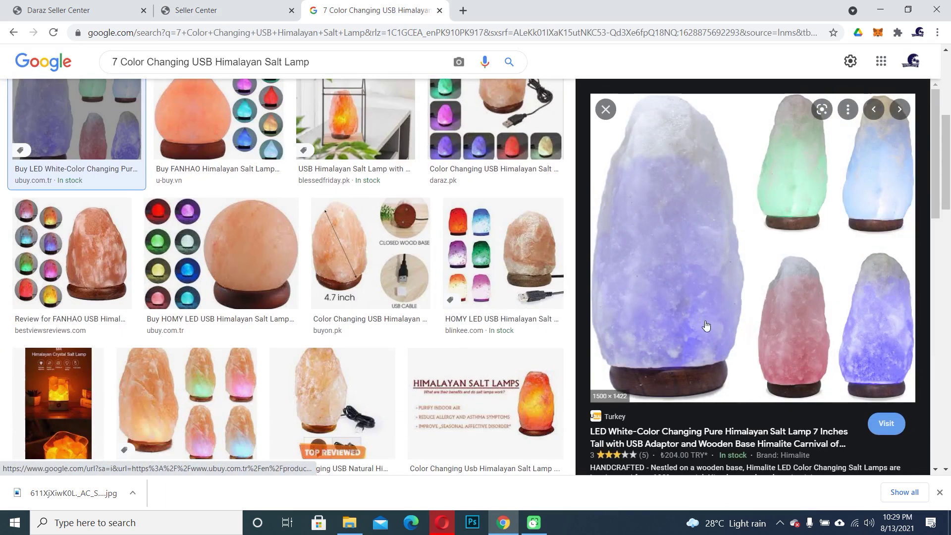
{"action": "scroll", "coordinate": [807, 243], "scroll_direction": "down", "scroll_amount": 3}
{"action": "scroll", "coordinate": [308, 238], "scroll_direction": "down", "scroll_amount": 5}
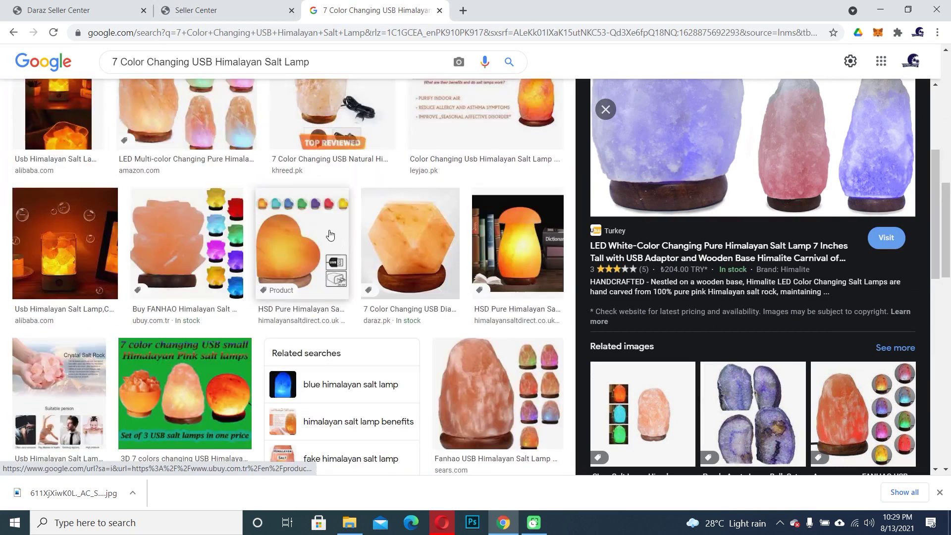
{"action": "left_click", "coordinate": [305, 240]}
{"action": "left_click", "coordinate": [230, 240]}
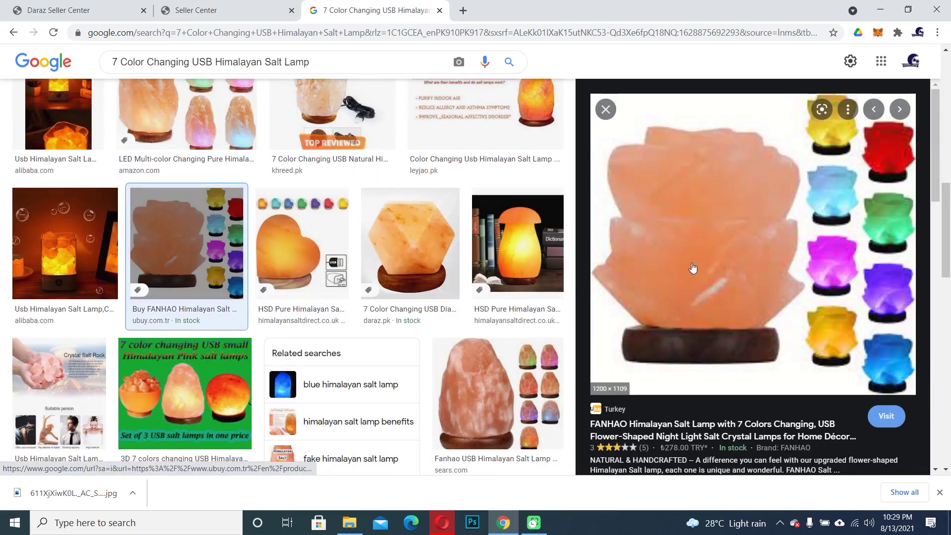
{"action": "scroll", "coordinate": [773, 339], "scroll_direction": "down", "scroll_amount": 5}
{"action": "scroll", "coordinate": [773, 338], "scroll_direction": "down", "scroll_amount": 3}
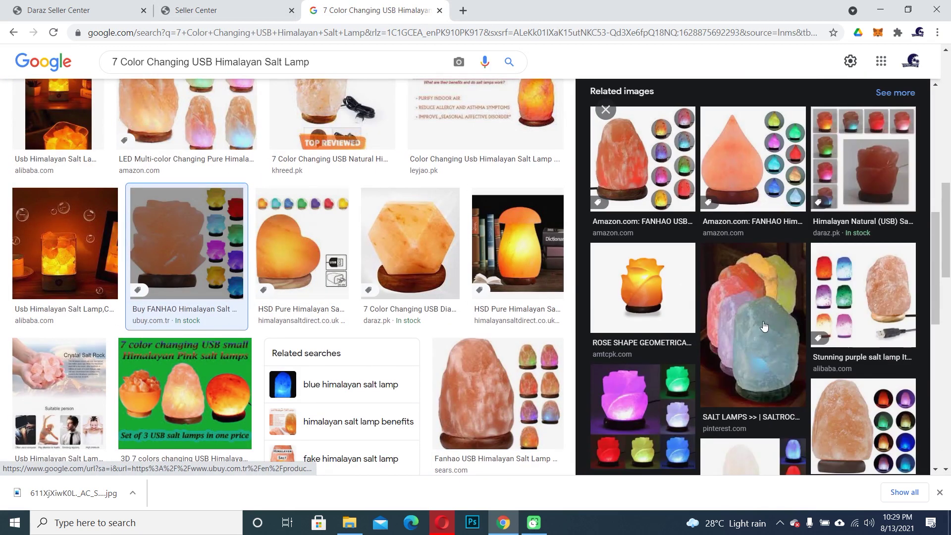
{"action": "left_click", "coordinate": [668, 315]}
{"action": "scroll", "coordinate": [144, 304], "scroll_direction": "down", "scroll_amount": 6}
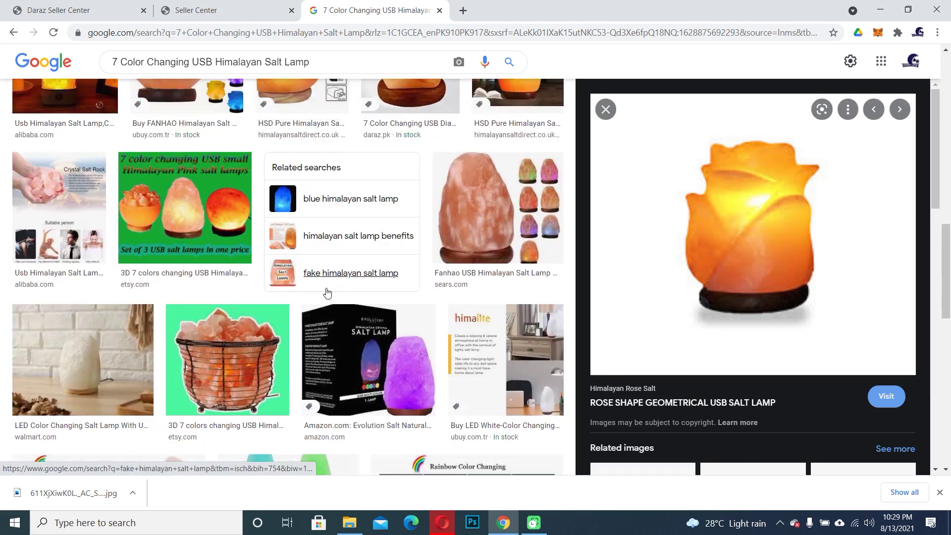
- Save the 300 × 300 Etsy basket salt lamp image as il_300x300.2909359223_f8r0 on Local Disk (D:)
{"action": "left_click", "coordinate": [212, 119]}
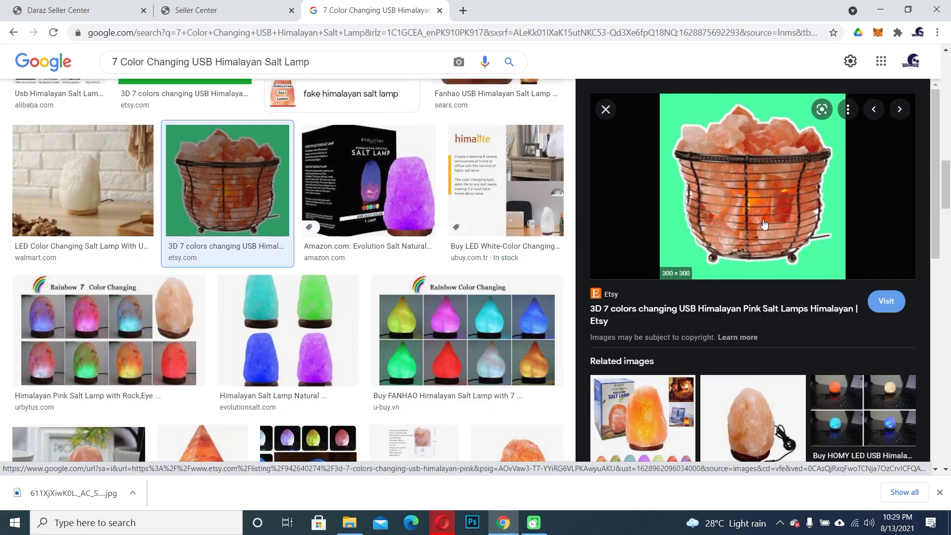
{"action": "right_click", "coordinate": [723, 182]}
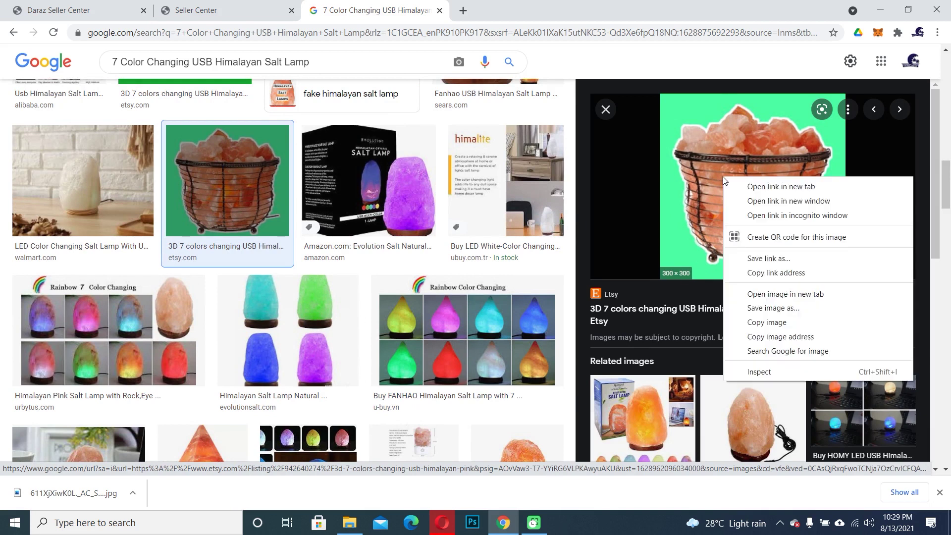
{"action": "left_click", "coordinate": [774, 311]}
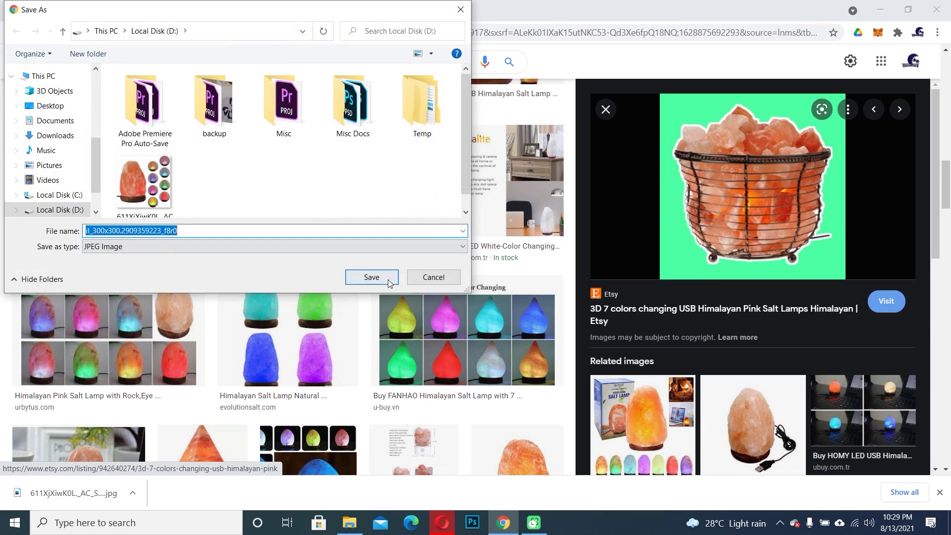
{"action": "left_click", "coordinate": [371, 278]}
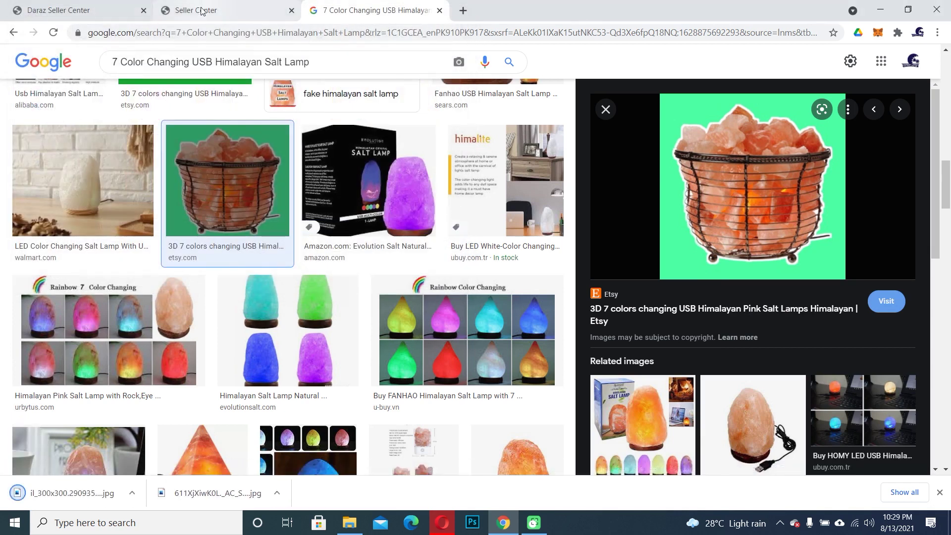
- Try to upload il_300x300.2909359223_f8r0 to the Multicolor product images in Seller Center, and dismiss the promotional notice and upload message
{"action": "left_click", "coordinate": [203, 10]}
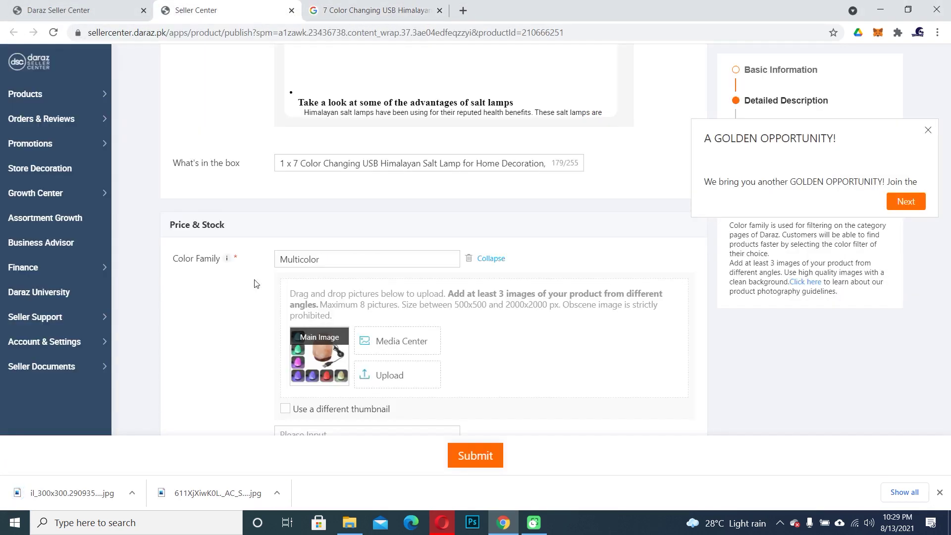
{"action": "left_click", "coordinate": [396, 377]}
{"action": "left_click", "coordinate": [355, 198]}
{"action": "left_click", "coordinate": [371, 277]}
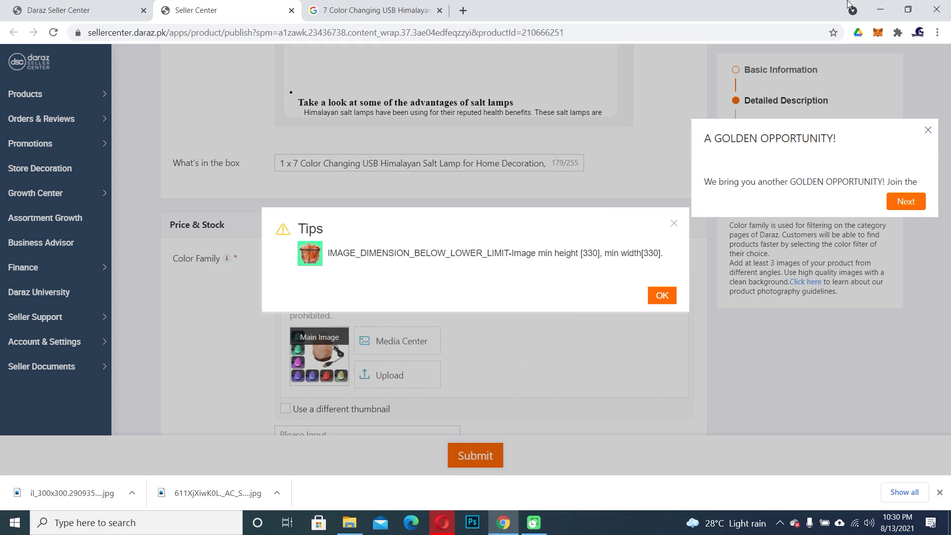
{"action": "left_click", "coordinate": [928, 129]}
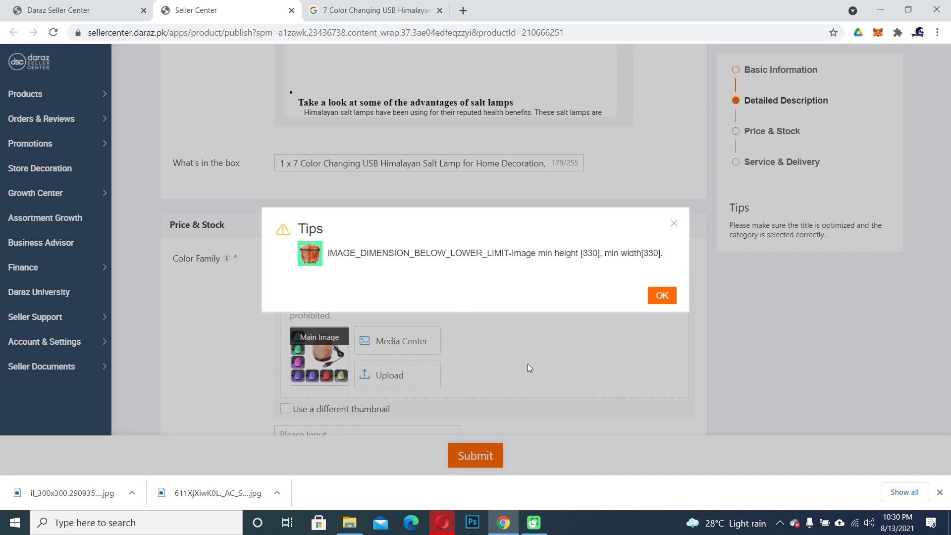
{"action": "left_click", "coordinate": [661, 300]}
{"action": "left_click", "coordinate": [661, 297]}
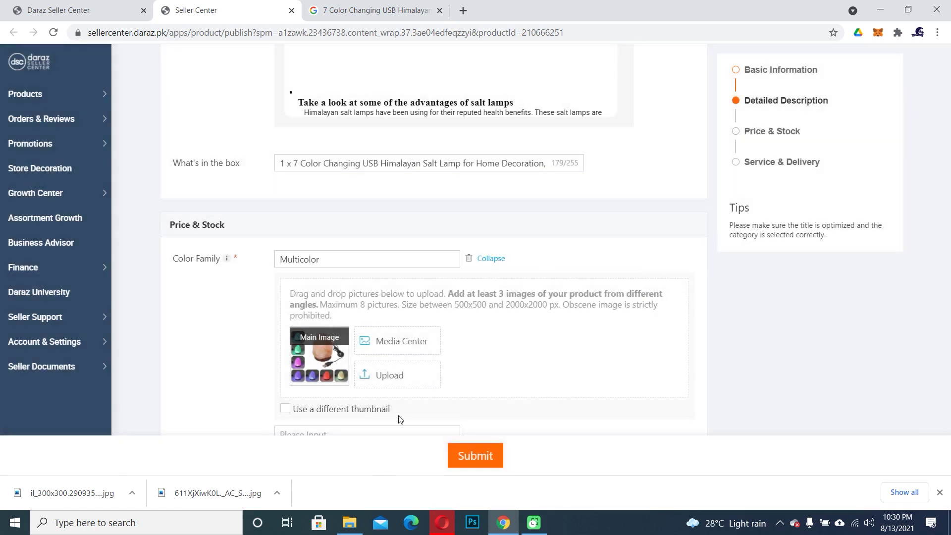
- Try the upload of the basket lamp image il_300x300.2909359223_f8r0 once more and dismiss the resulting message
{"action": "left_click", "coordinate": [391, 376]}
{"action": "left_click", "coordinate": [366, 169]}
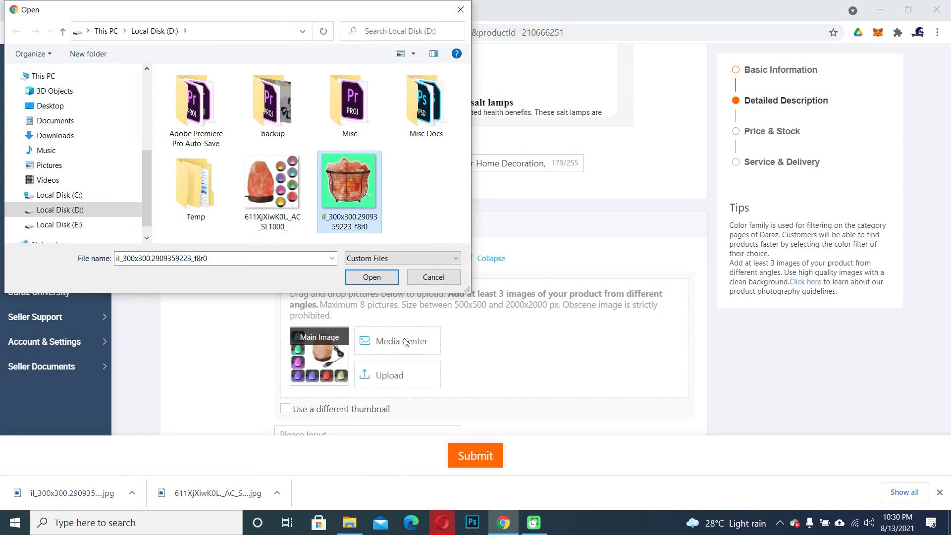
{"action": "left_click", "coordinate": [372, 277]}
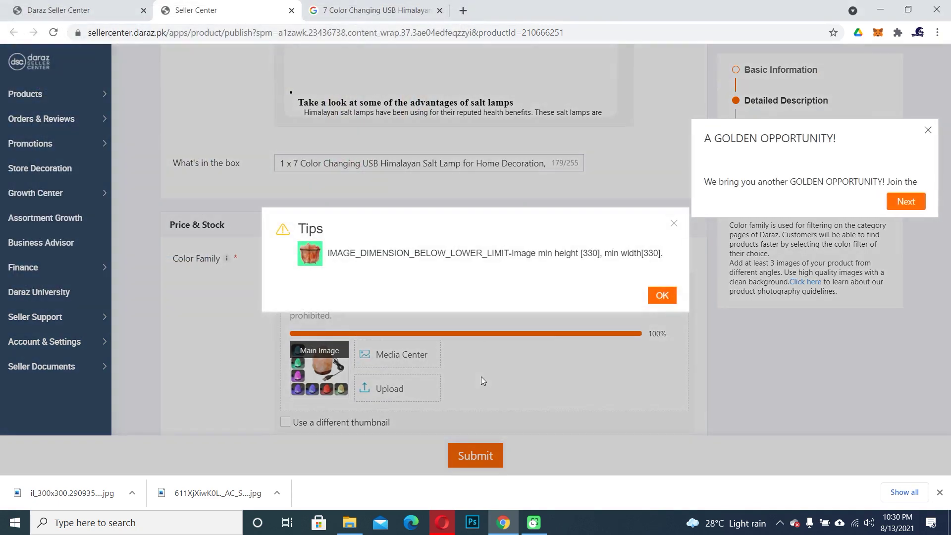
{"action": "left_click", "coordinate": [662, 296]}
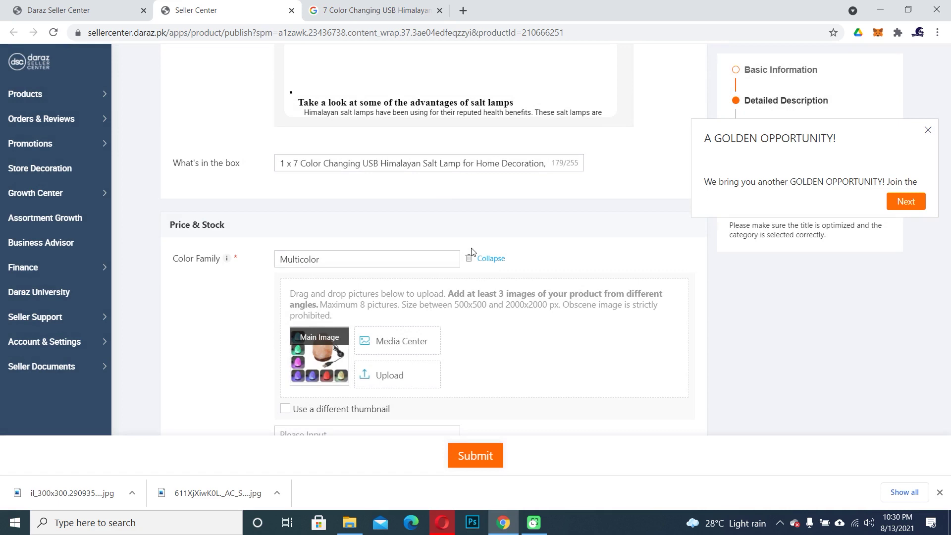
- Switch to File Explorer and open il_300x300.2909359223_f8r0 from Local Disk (D:) in Paint
{"action": "left_click", "coordinate": [349, 523]}
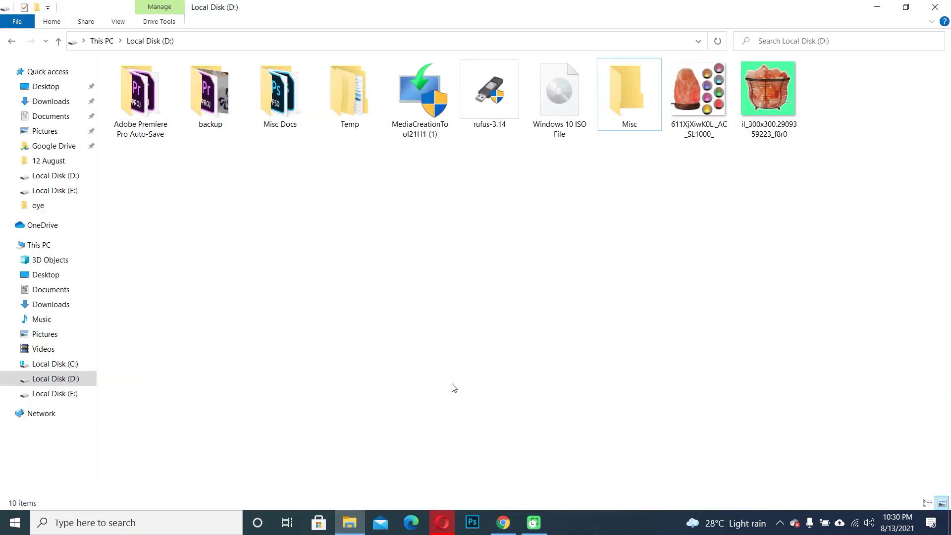
{"action": "left_click_drag", "start_coordinate": [768, 94], "coordinate": [297, 267]}
{"action": "left_click_drag", "start_coordinate": [783, 92], "coordinate": [485, 278]}
{"action": "left_click", "coordinate": [896, 194]}
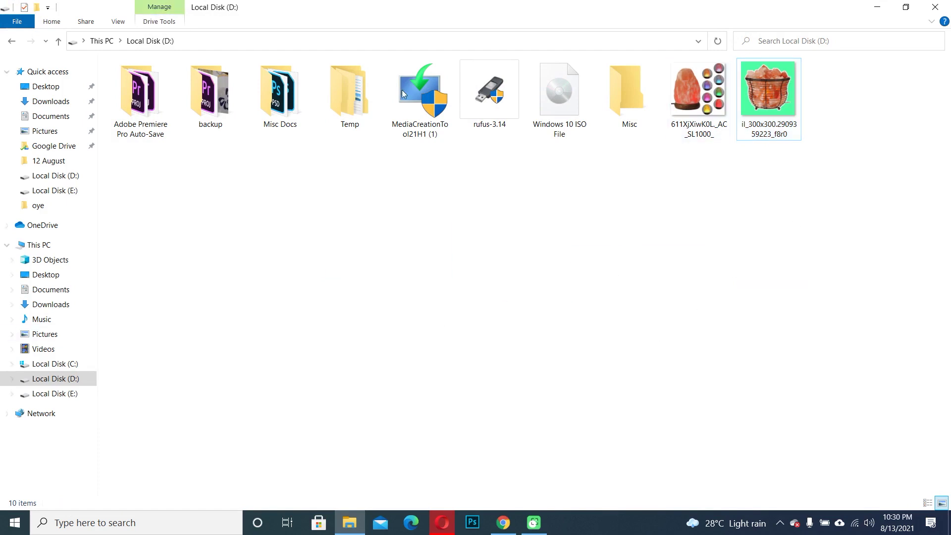
{"action": "left_click", "coordinate": [767, 88]}
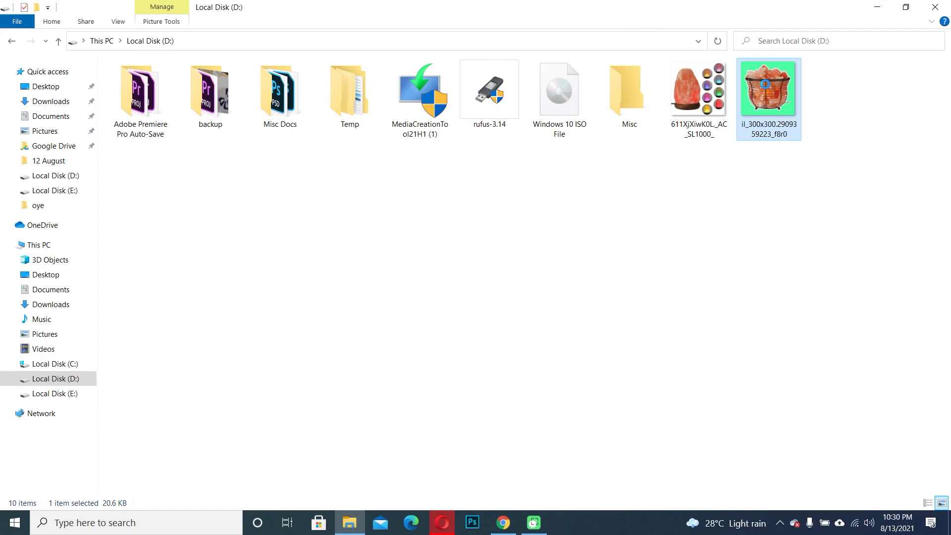
{"action": "right_click", "coordinate": [765, 84]}
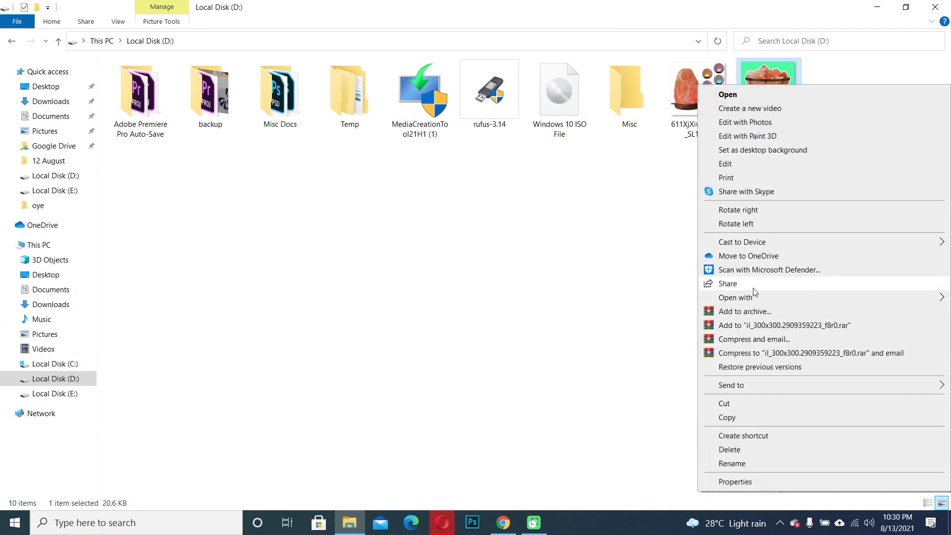
{"action": "mouse_move", "coordinate": [735, 299]}
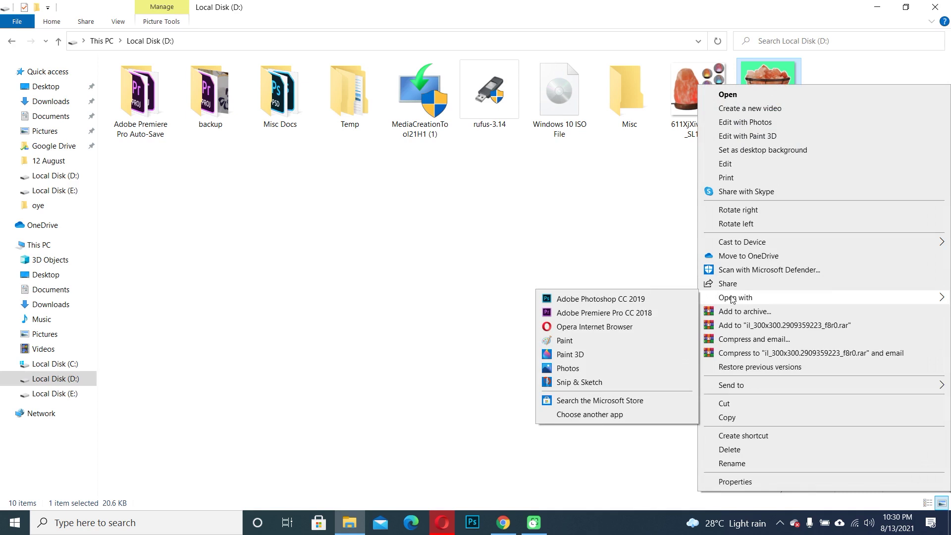
{"action": "left_click", "coordinate": [550, 341]}
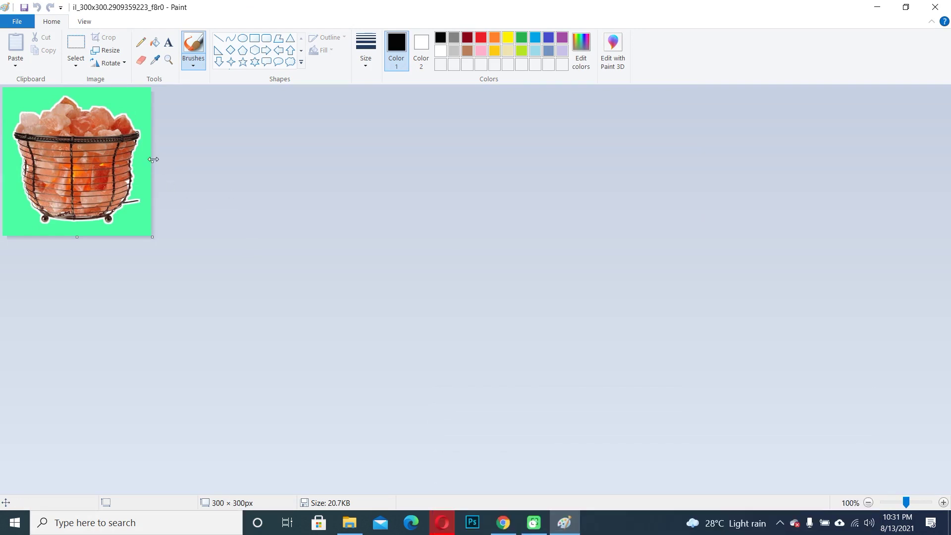
- Select the entire 300 × 300 px basket lamp image in Paint and copy it
{"action": "left_click", "coordinate": [76, 44]}
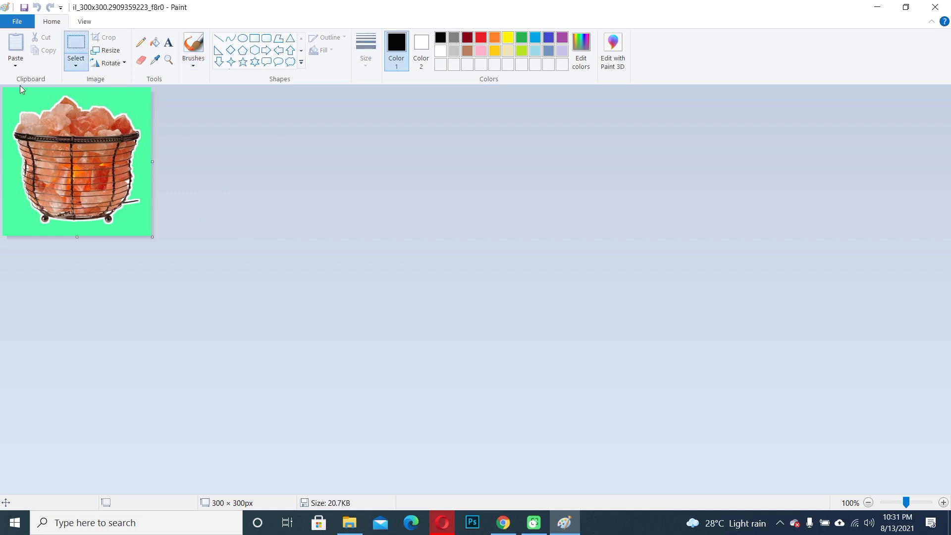
{"action": "left_click_drag", "start_coordinate": [2, 87], "coordinate": [170, 244]}
{"action": "right_click", "coordinate": [109, 173]}
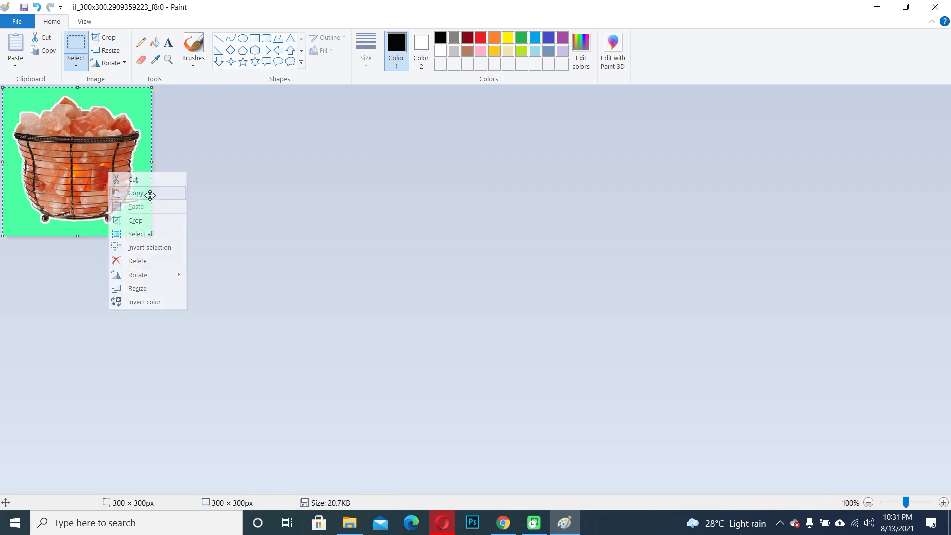
{"action": "left_click", "coordinate": [151, 198]}
{"action": "right_click", "coordinate": [95, 168]}
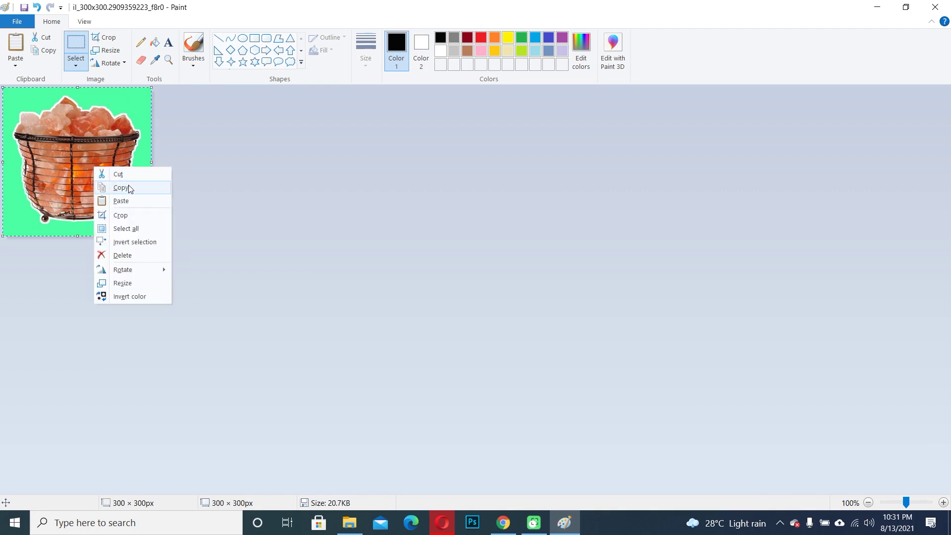
{"action": "left_click", "coordinate": [122, 187]}
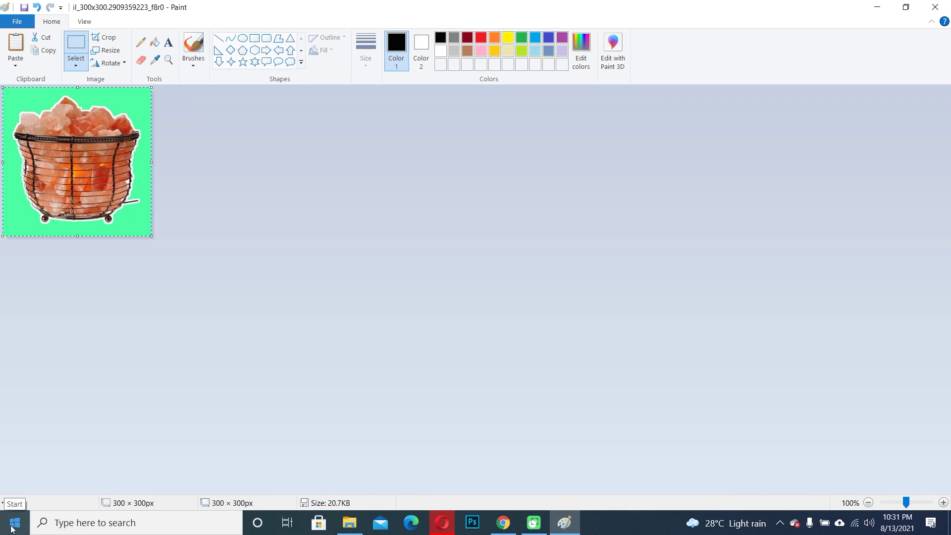
- Open Excel with a blank workbook and paste the copied basket lamp picture into Sheet1
{"action": "left_click", "coordinate": [15, 524]}
{"action": "type", "text": "ex"}
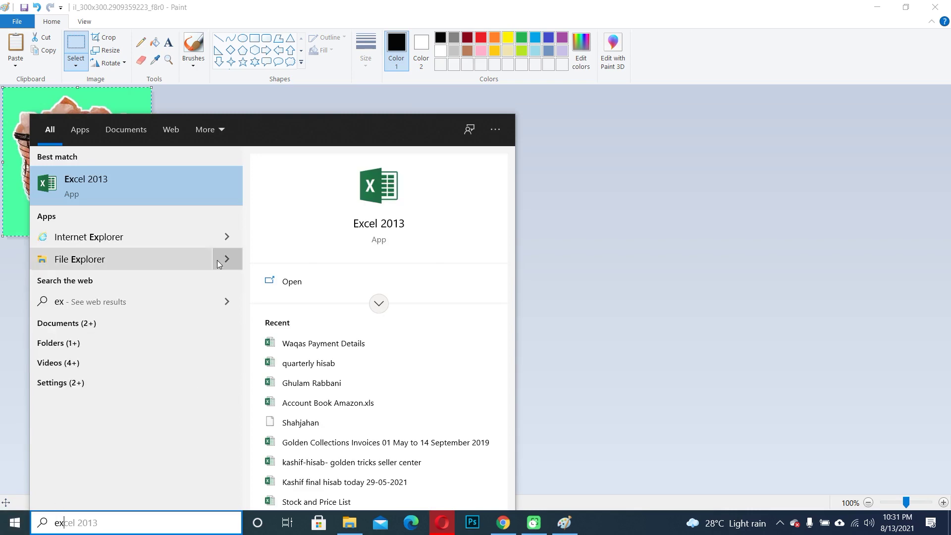
{"action": "key", "text": "Return"}
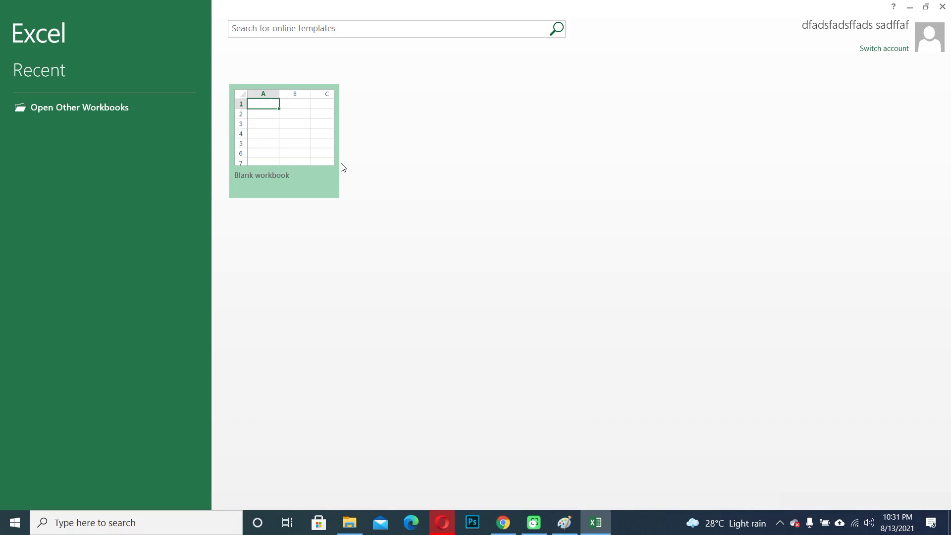
{"action": "left_click", "coordinate": [301, 140]}
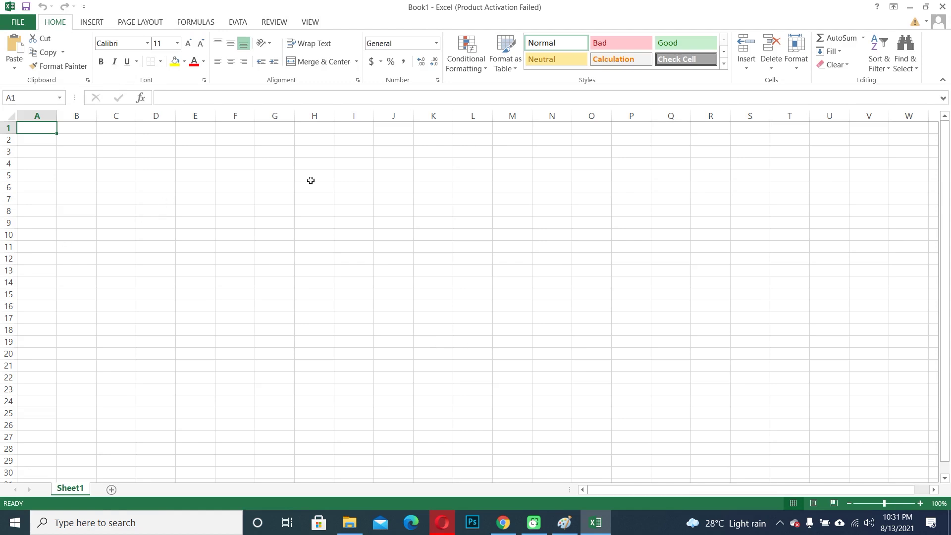
{"action": "key", "text": "ctrl+v"}
{"action": "left_click", "coordinate": [604, 383]}
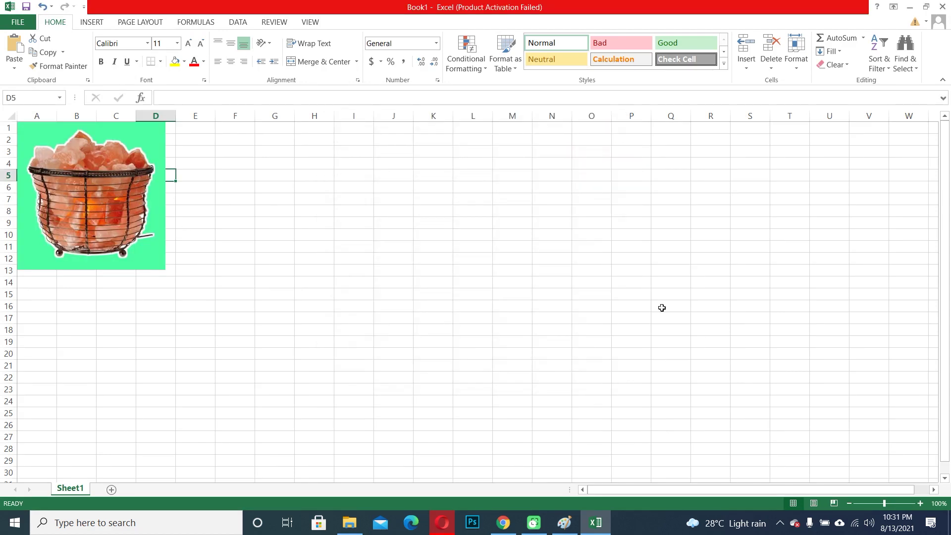
- Move the picture to start around cell E6, enlarge it proportionally to about column K and row 27, and copy it
{"action": "left_click", "coordinate": [104, 210]}
{"action": "left_click_drag", "start_coordinate": [87, 183], "coordinate": [247, 252]}
{"action": "left_click", "coordinate": [471, 293]}
{"action": "left_click", "coordinate": [313, 325]}
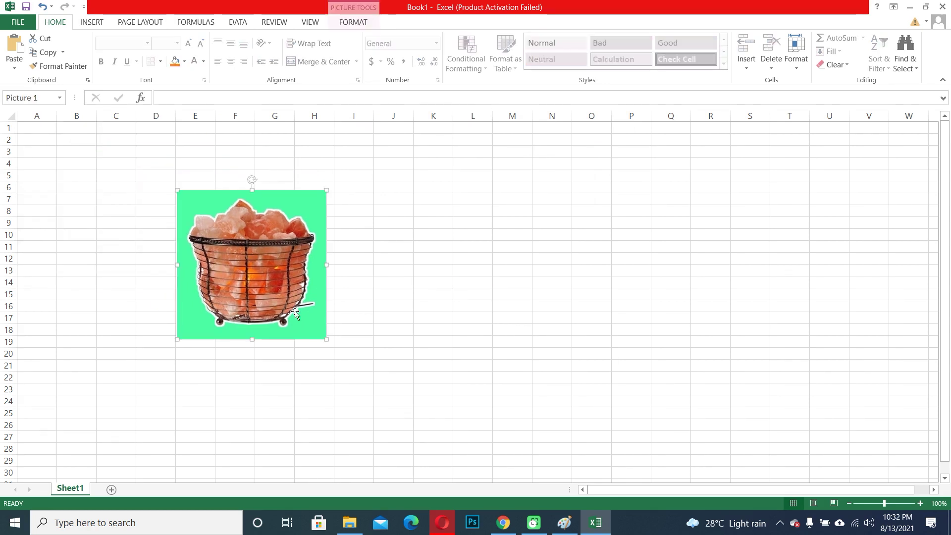
{"action": "left_click_drag", "start_coordinate": [326, 339], "coordinate": [432, 444]}
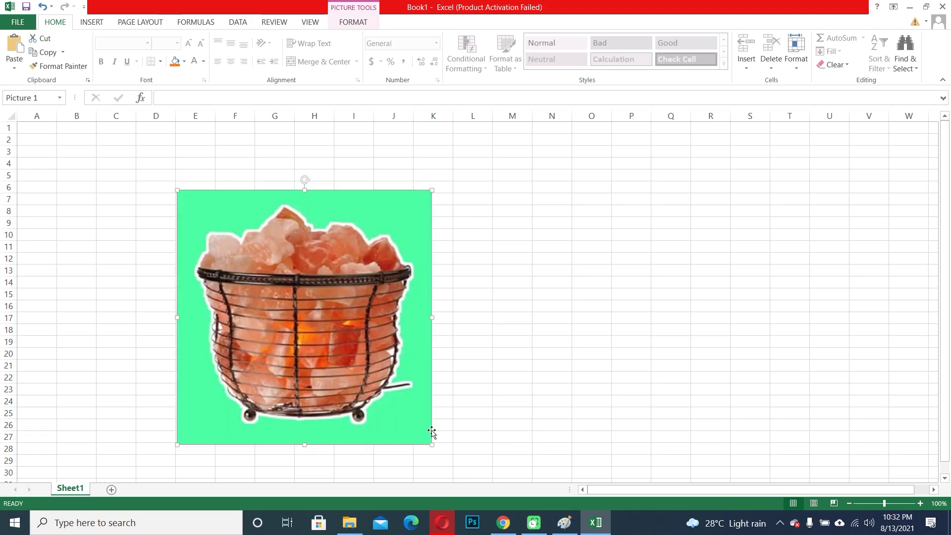
{"action": "right_click", "coordinate": [262, 261]}
{"action": "left_click", "coordinate": [299, 285]}
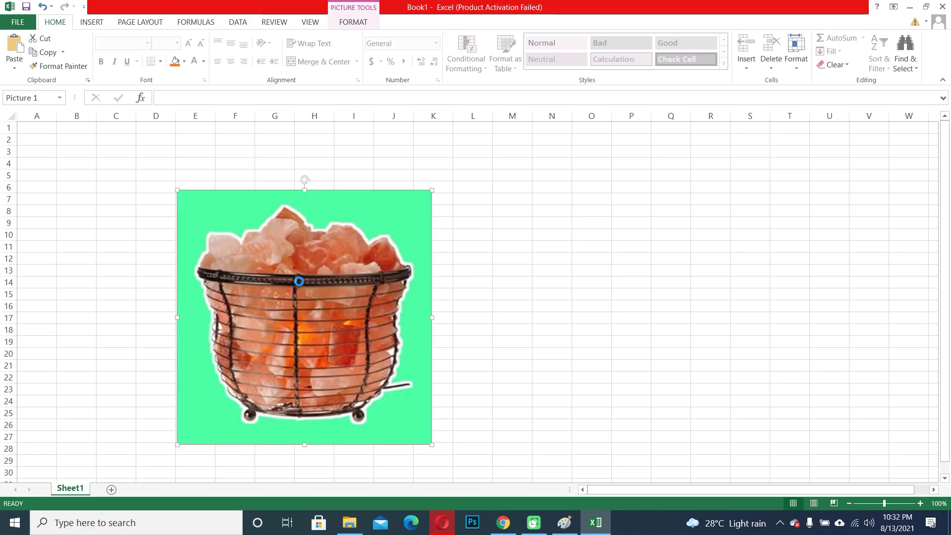
- Switch to Paint, try enlarging the canvas to about 471 × 454 px, and undo the change
{"action": "left_click", "coordinate": [564, 522]}
{"action": "left_click", "coordinate": [241, 297]}
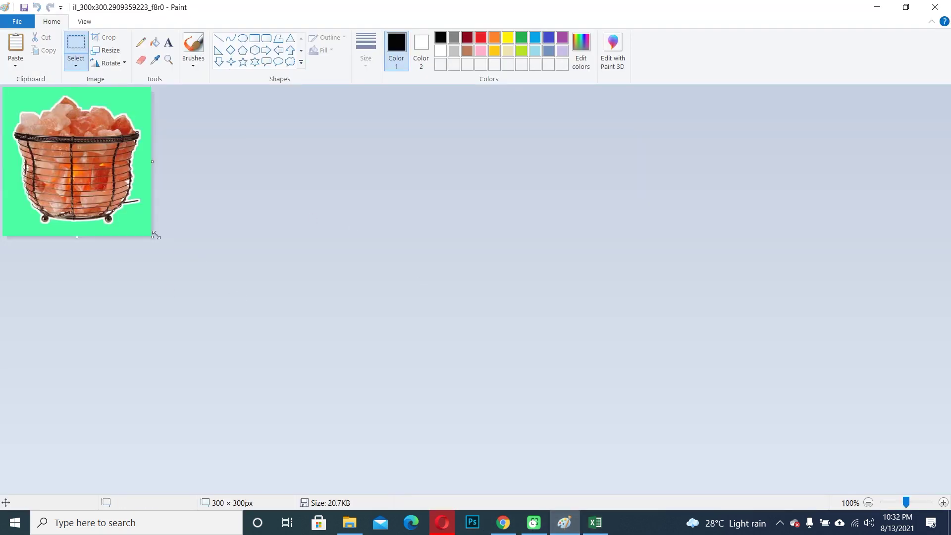
{"action": "left_click_drag", "start_coordinate": [153, 237], "coordinate": [236, 313]}
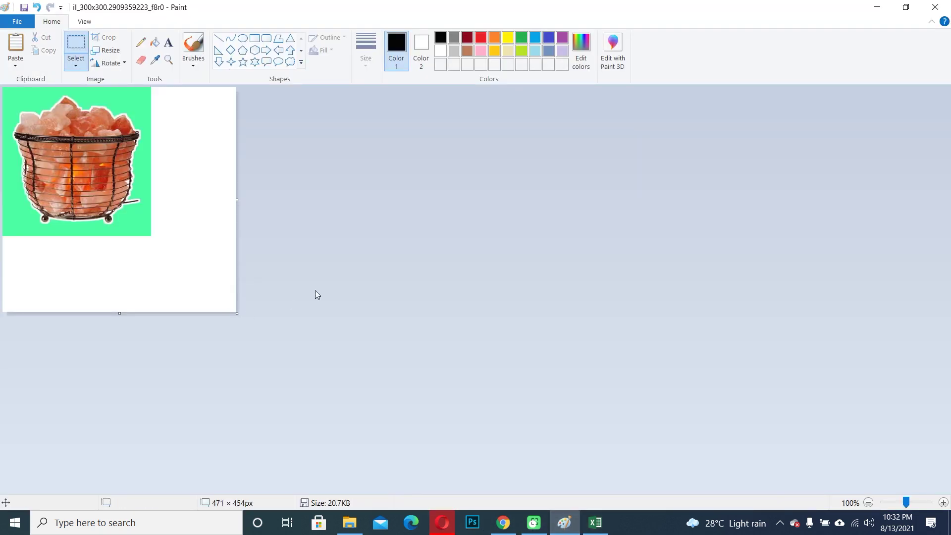
{"action": "key", "text": "ctrl+z"}
- Try stretching the whole selected image to about 388 × 409 px and enlarging the canvas to about 602 × 496 px
{"action": "key", "text": "ctrl+a"}
{"action": "left_click_drag", "start_coordinate": [151, 234], "coordinate": [194, 290]}
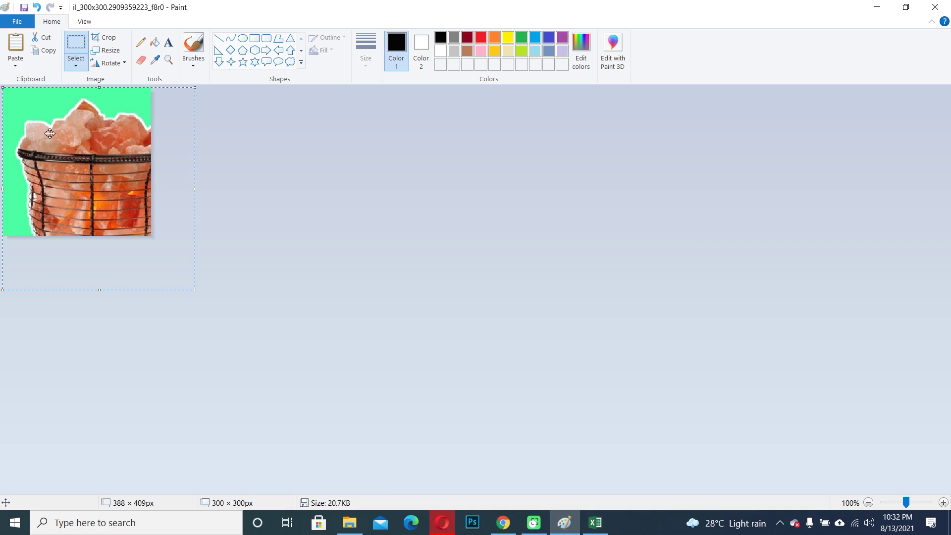
{"action": "left_click", "coordinate": [434, 191]}
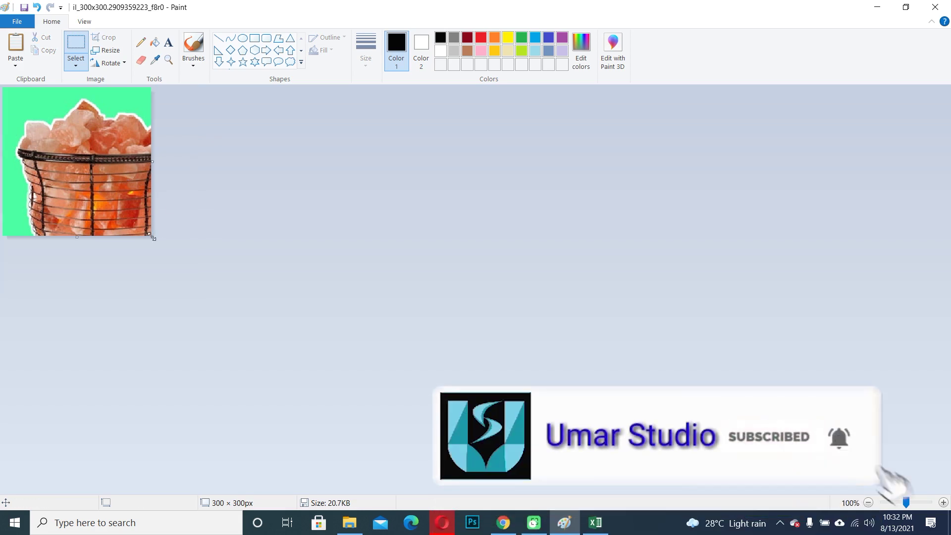
{"action": "left_click_drag", "start_coordinate": [153, 237], "coordinate": [302, 334]}
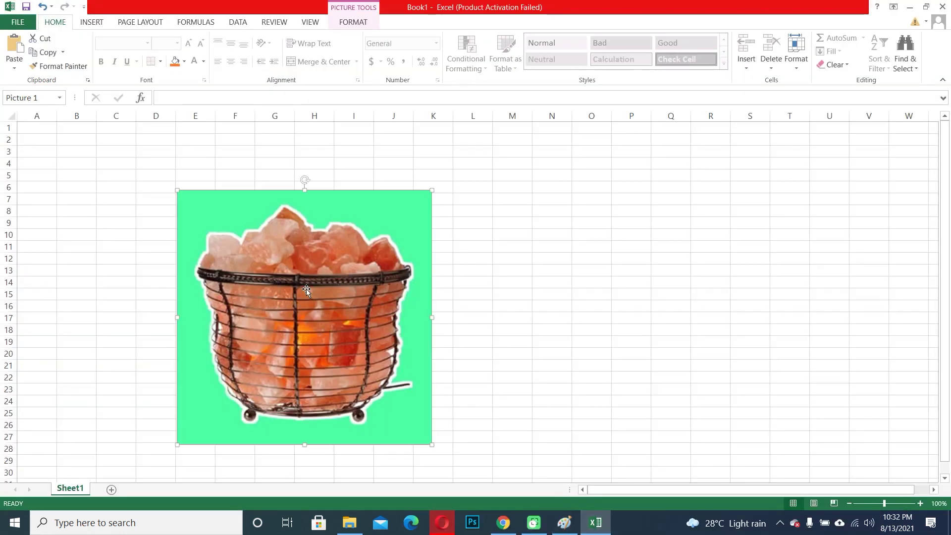
- Replace the Paint image with the enlarged picture copied from Excel and resize the canvas to about 502 × 507 px
{"action": "right_click", "coordinate": [306, 289]}
{"action": "left_click", "coordinate": [343, 313]}
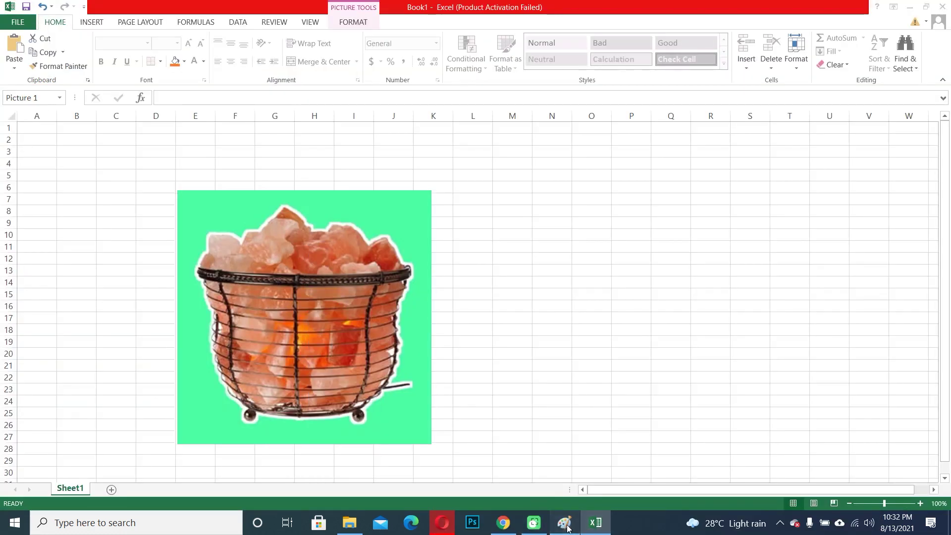
{"action": "left_click", "coordinate": [565, 523]}
{"action": "key", "text": "ctrl+a"}
{"action": "key", "text": "Delete"}
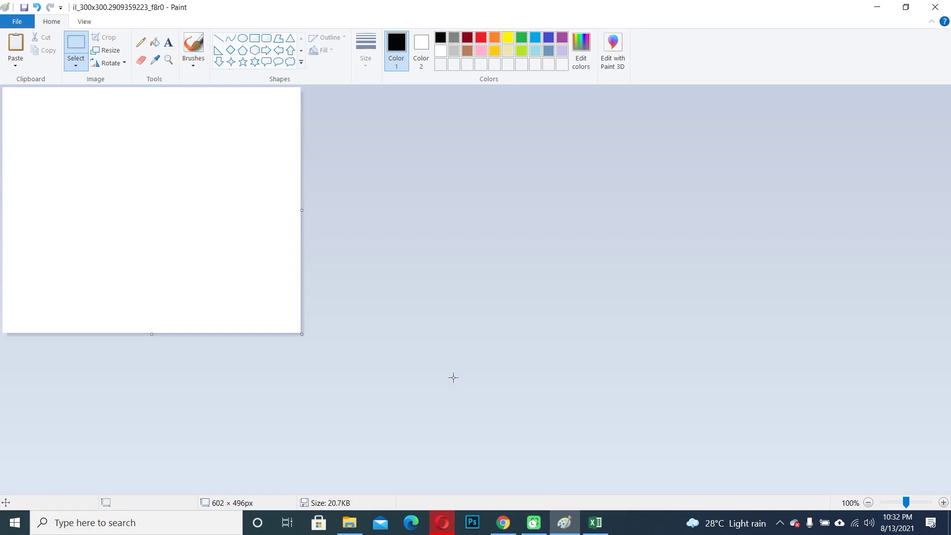
{"action": "key", "text": "ctrl+v"}
{"action": "left_click", "coordinate": [389, 336]}
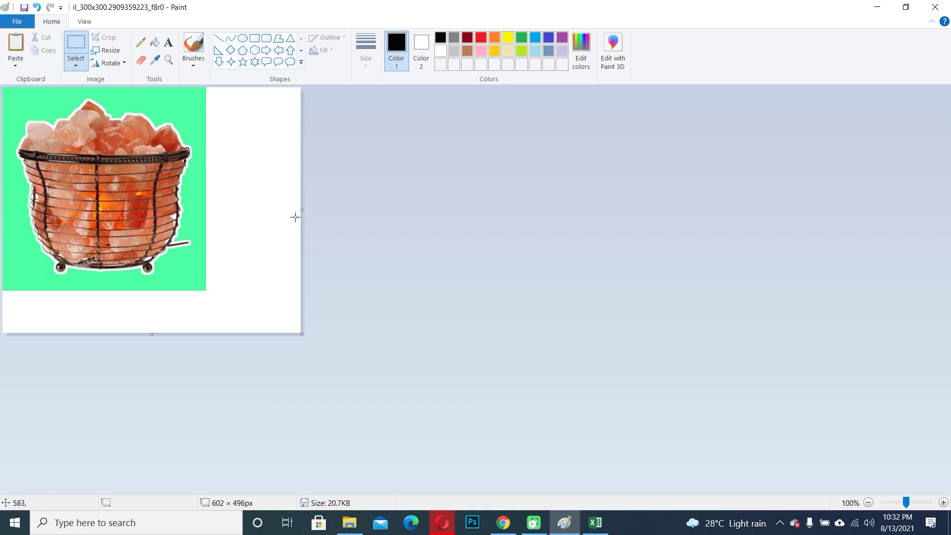
{"action": "left_click_drag", "start_coordinate": [305, 212], "coordinate": [251, 209]}
{"action": "mouse_move", "coordinate": [130, 336]}
{"action": "left_mouse_down"}
{"action": "mouse_move", "coordinate": [129, 325]}
{"action": "mouse_move", "coordinate": [126, 339]}
{"action": "left_mouse_up"}
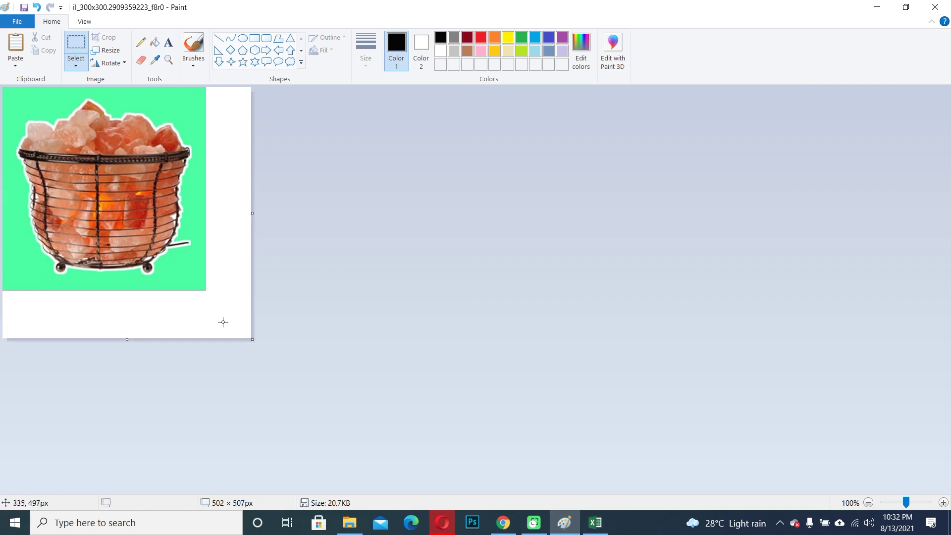
- Switch to Excel, enlarge the basket lamp picture proportionally to about 619 × 619 px, and copy it
{"action": "left_click", "coordinate": [595, 523]}
{"action": "scroll", "coordinate": [619, 252], "scroll_direction": "down", "scroll_amount": 2}
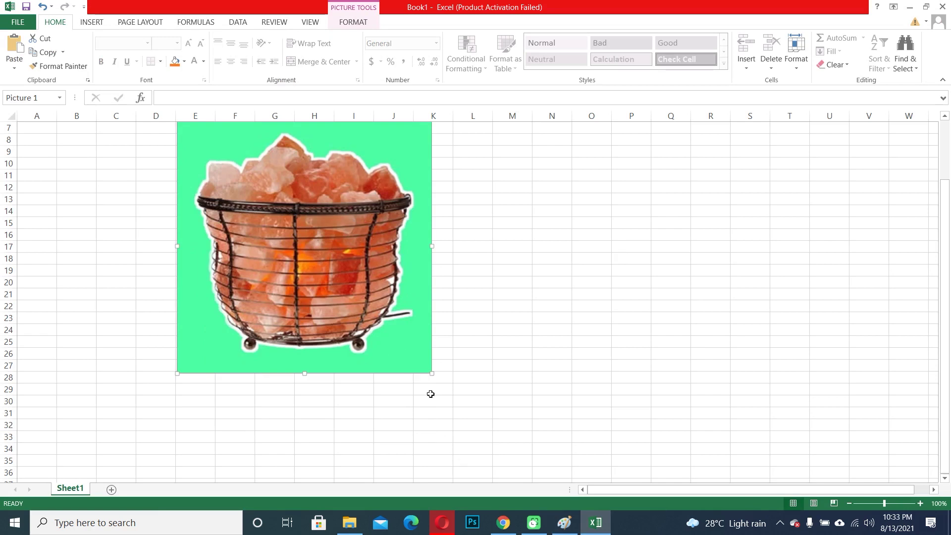
{"action": "left_click_drag", "start_coordinate": [432, 375], "coordinate": [560, 482]}
{"action": "right_click", "coordinate": [422, 356]}
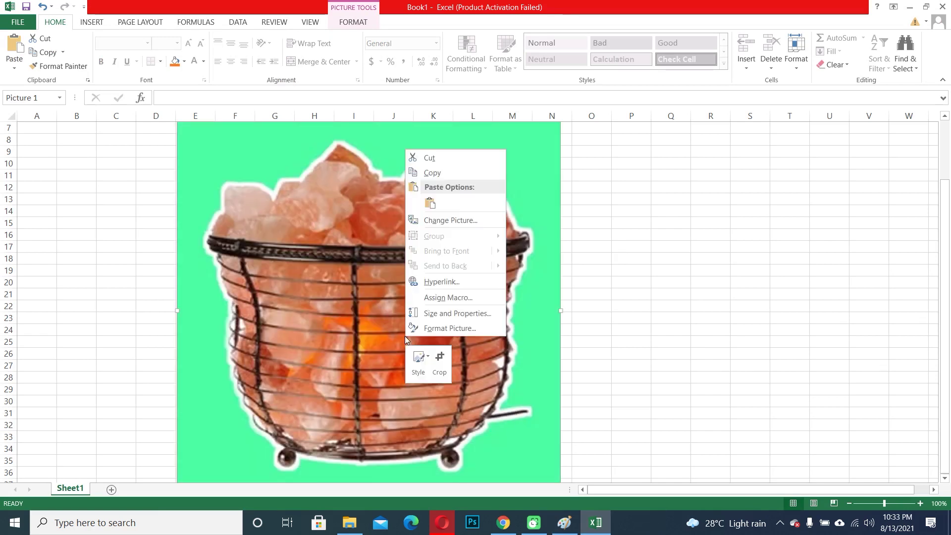
{"action": "left_click", "coordinate": [447, 171]}
- Paste the enlarged picture over the image in Paint, save il_300x300.2909359223_f8r0, and close Paint
{"action": "key", "text": "alt+Tab"}
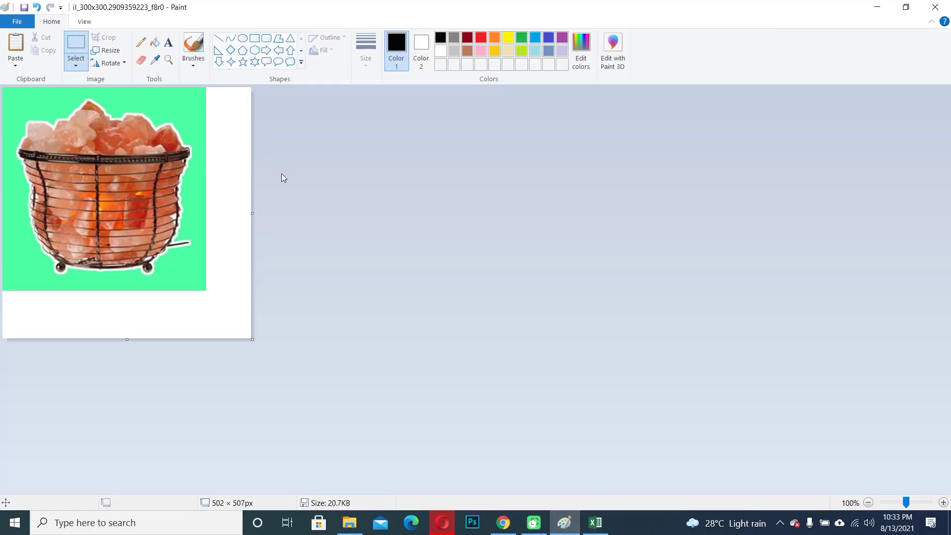
{"action": "key", "text": "ctrl+v"}
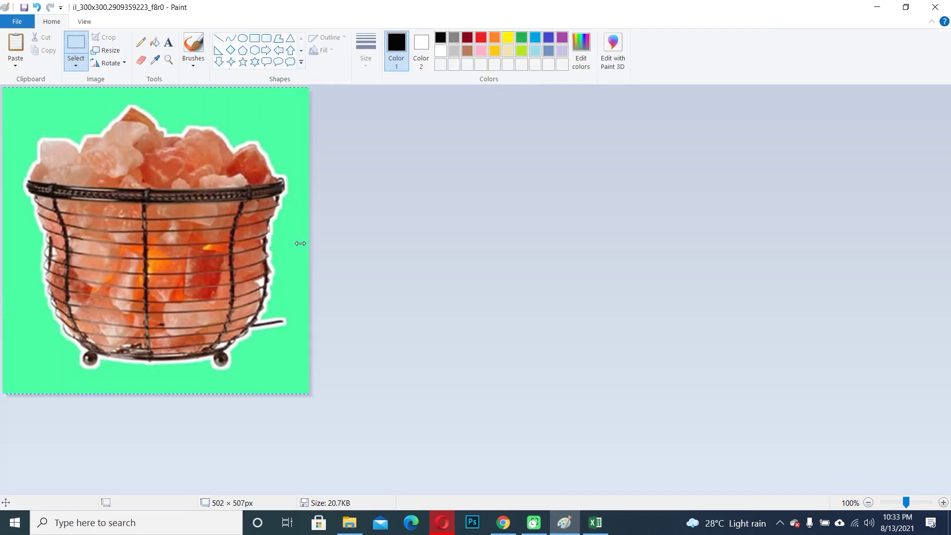
{"action": "left_click", "coordinate": [484, 324]}
{"action": "left_click", "coordinate": [24, 7]}
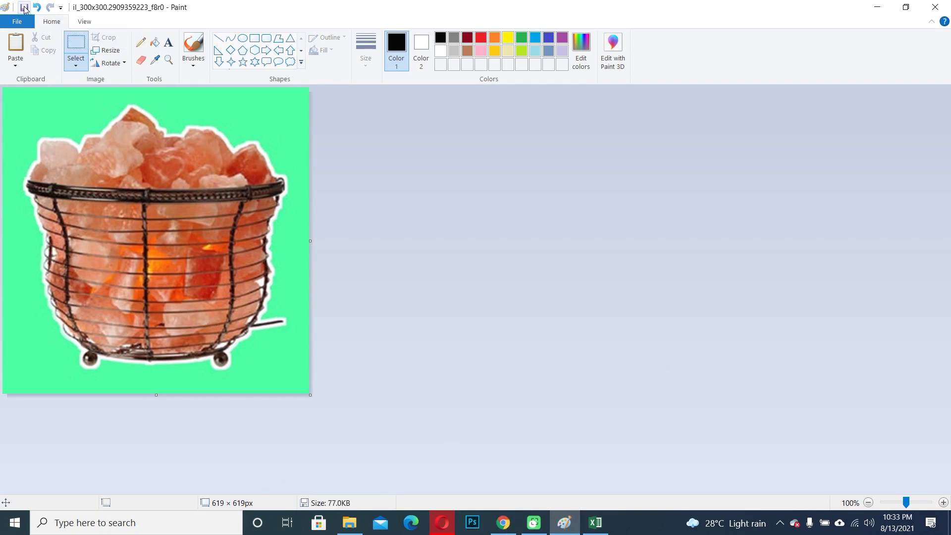
{"action": "left_click", "coordinate": [936, 7]}
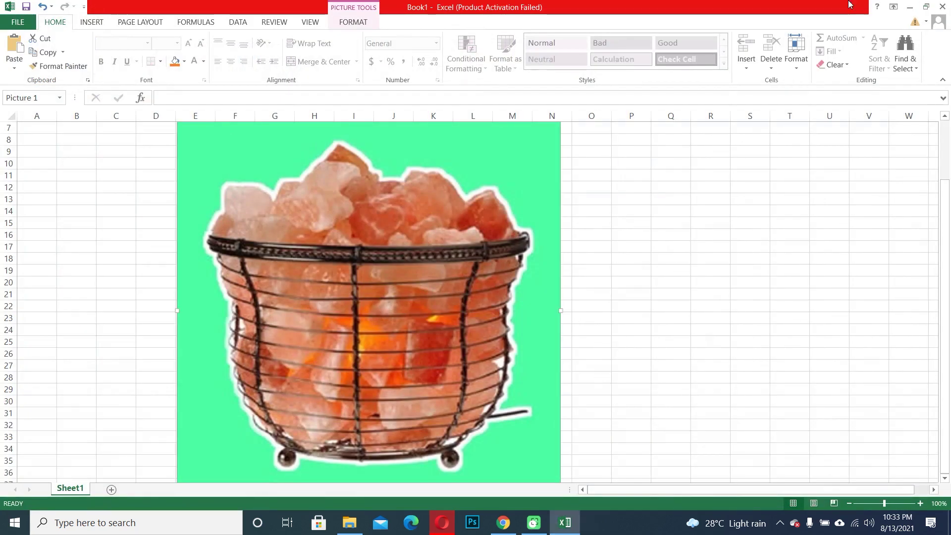
- Switch to Chrome, upload the resized il_300x300.2909359223_f8r0 to the Multicolor product images, and dismiss the promotional notice
{"action": "left_click", "coordinate": [503, 523]}
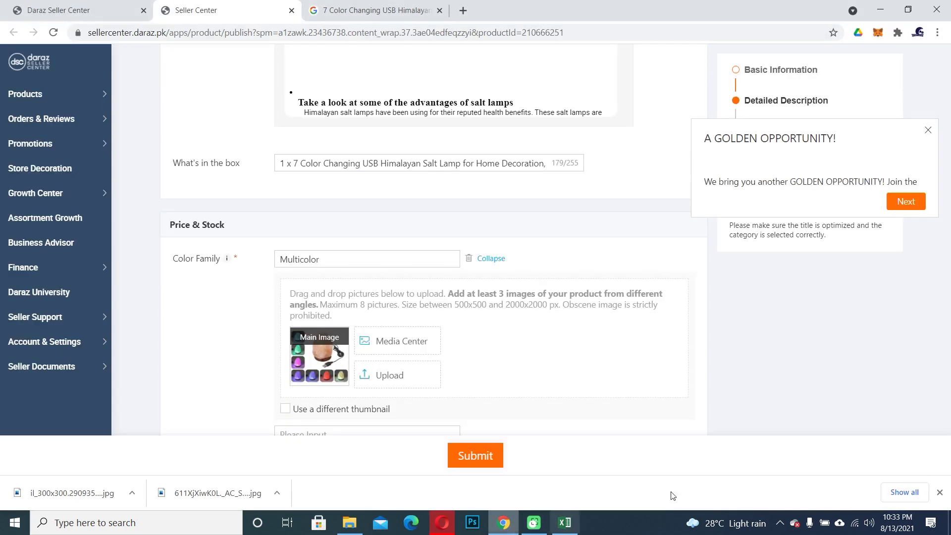
{"action": "left_click", "coordinate": [389, 375]}
{"action": "left_click", "coordinate": [352, 179]}
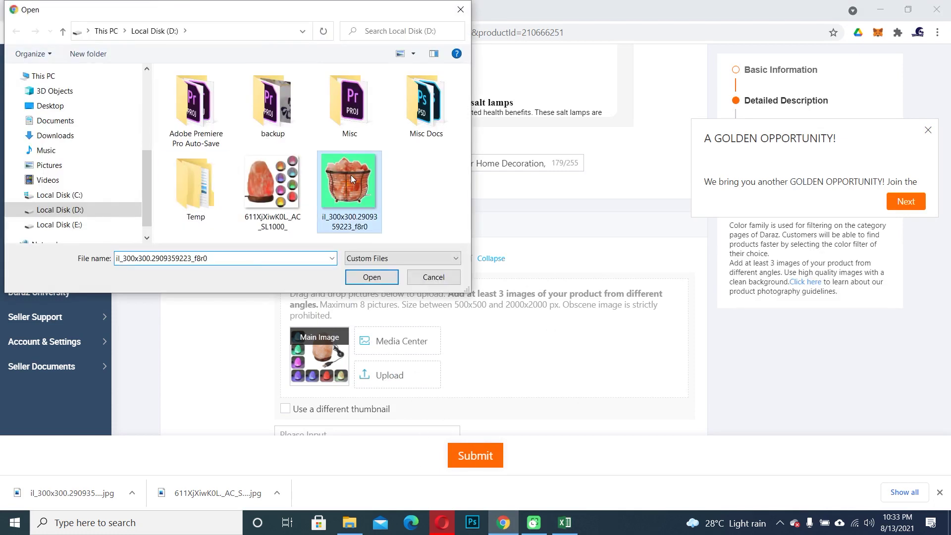
{"action": "left_click", "coordinate": [372, 277]}
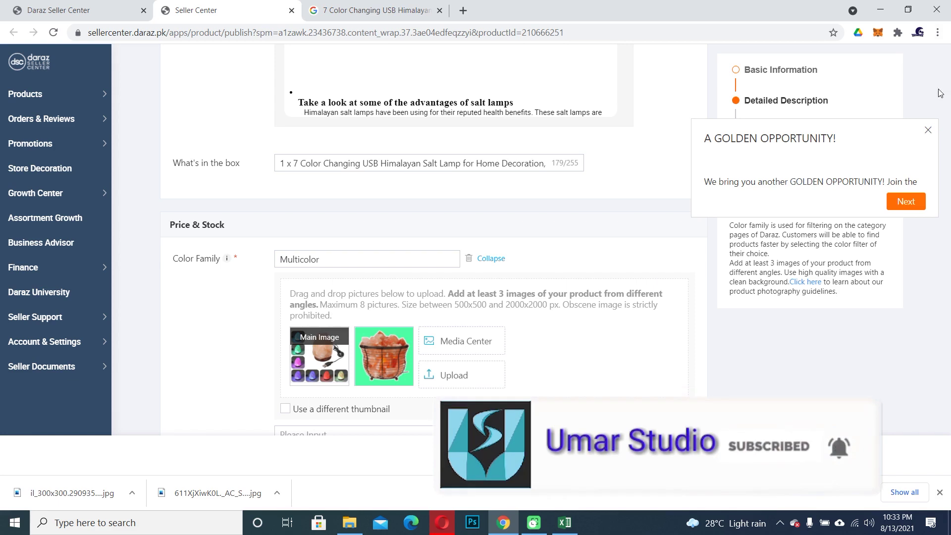
{"action": "left_click", "coordinate": [928, 130]}
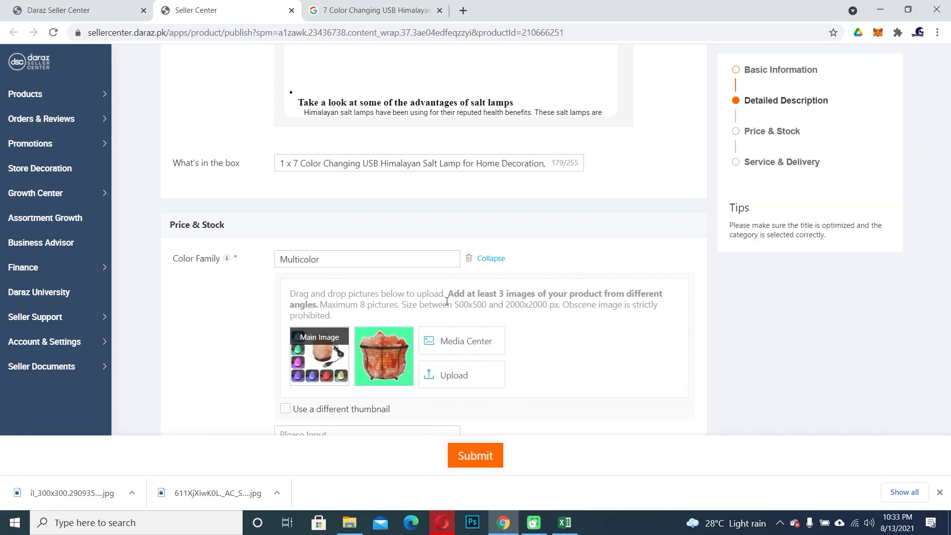
- Highlight the picture size limits in the Multicolor upload instructions, and open the image upload file chooser and cancel it
{"action": "left_click_drag", "start_coordinate": [455, 305], "coordinate": [524, 305]}
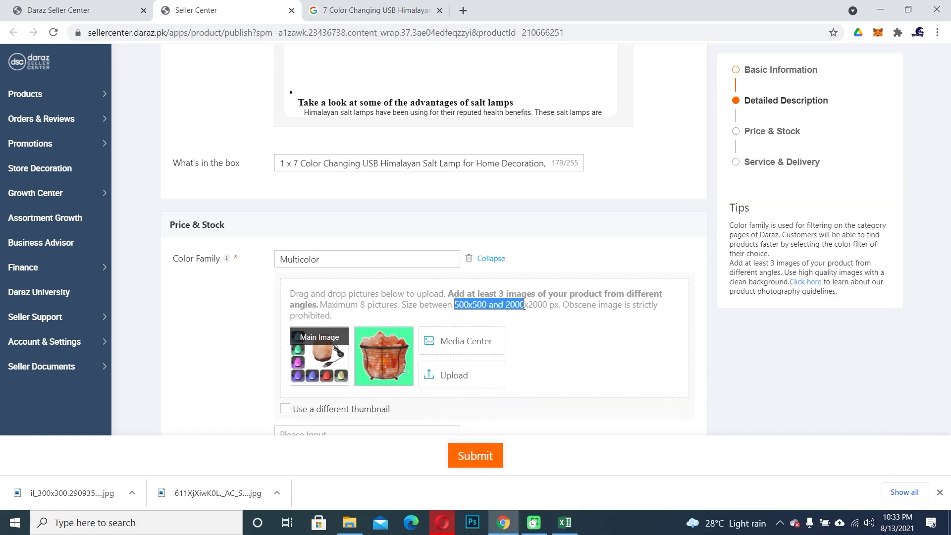
{"action": "left_click", "coordinate": [614, 362]}
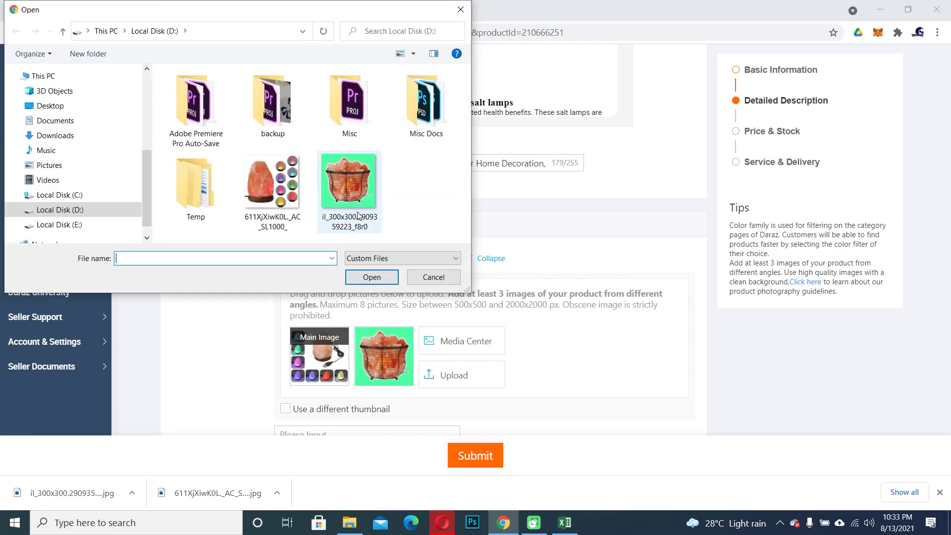
{"action": "left_click", "coordinate": [460, 10]}
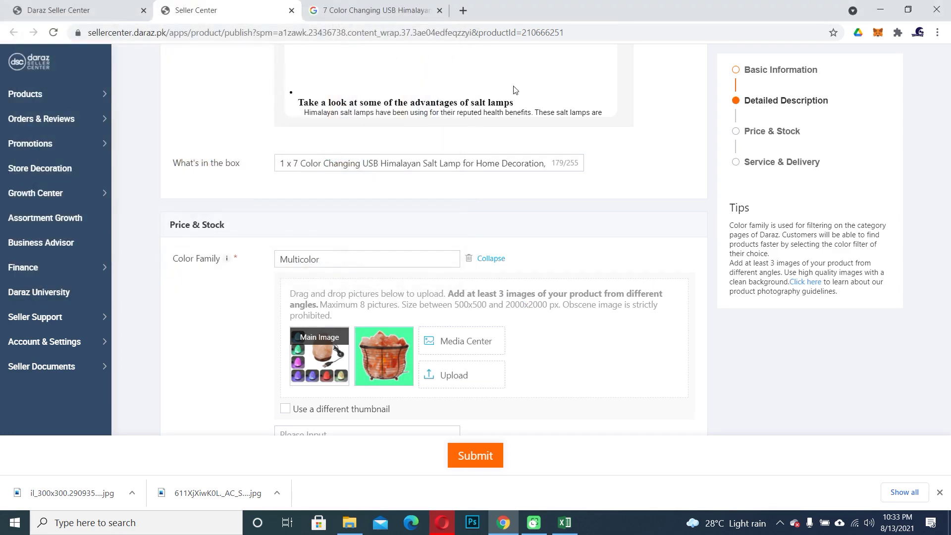